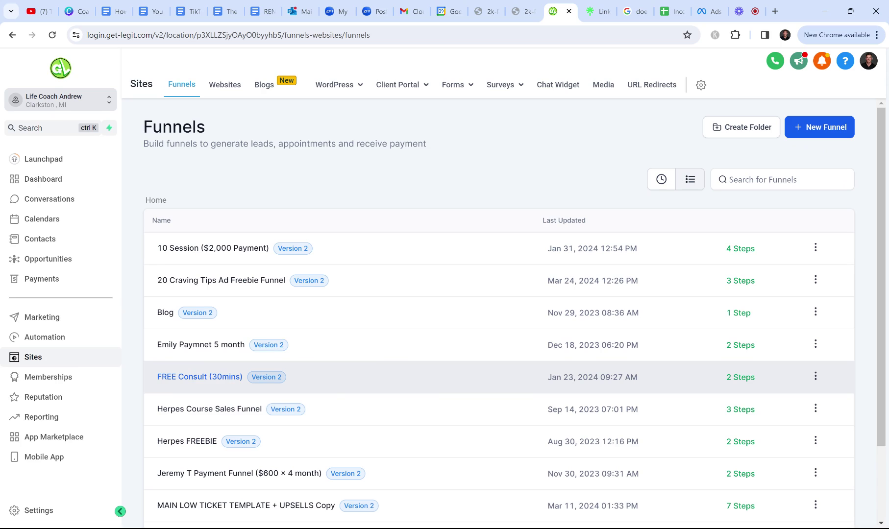
- Open the Monthly Coaching product from Payments > Products
click(48, 284)
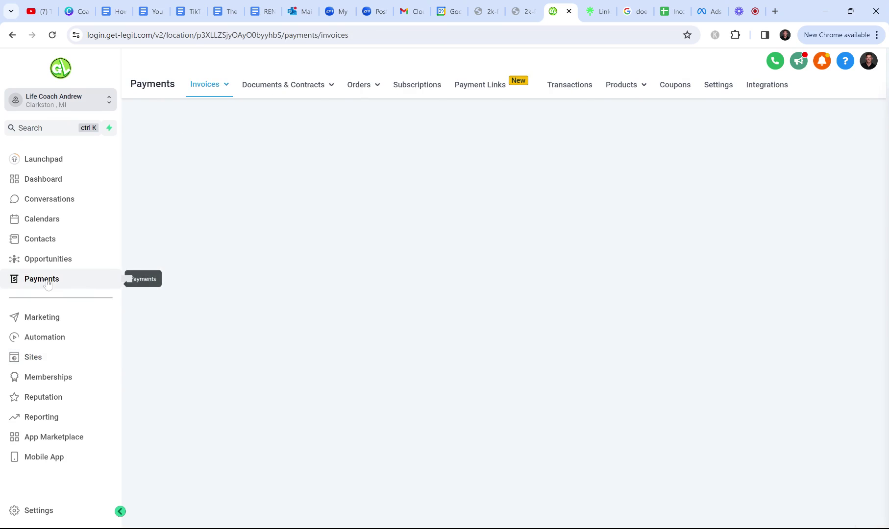
mouse_move(630, 91)
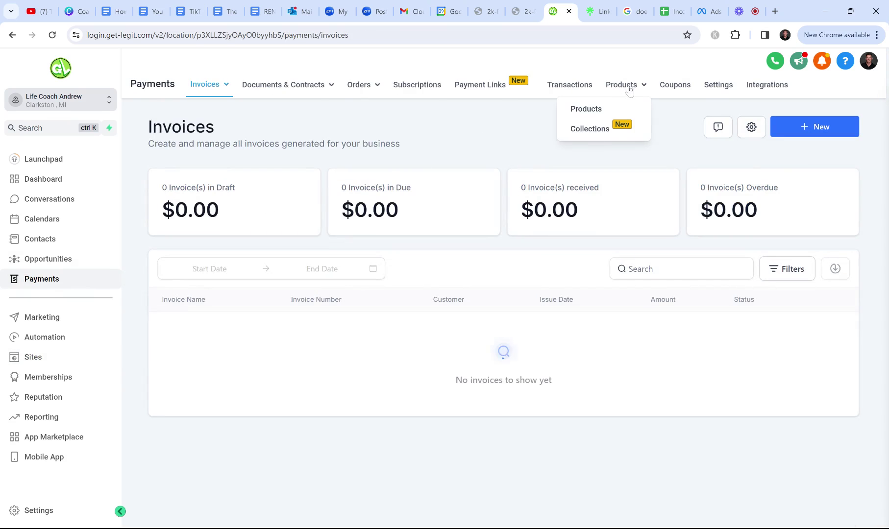
click(583, 112)
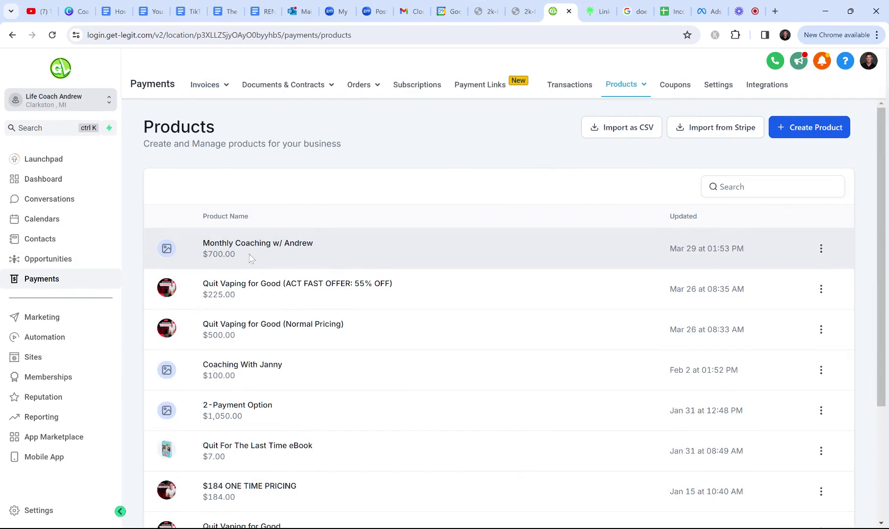
drag(249, 258, 208, 255)
click(369, 252)
click(283, 251)
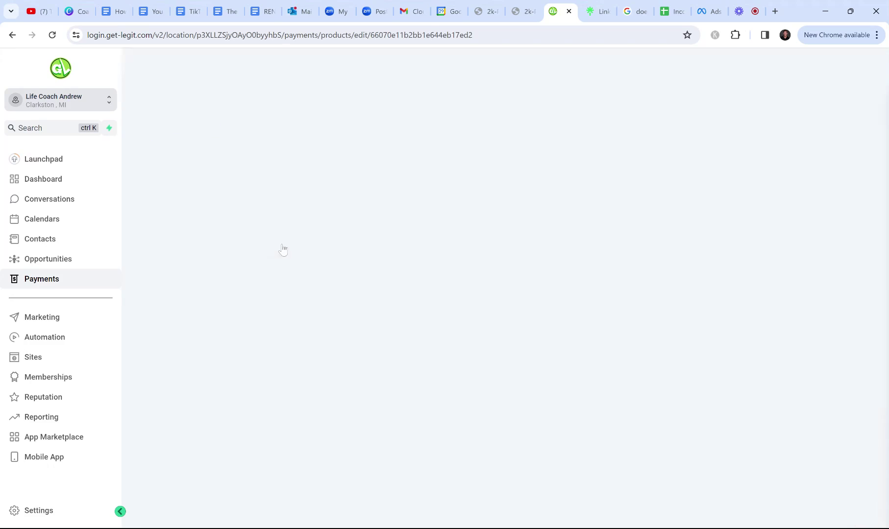
- Confirm the $700 monthly, 6-payment recurring price, save the product and return to Sites
scroll(422, 216, down, 2)
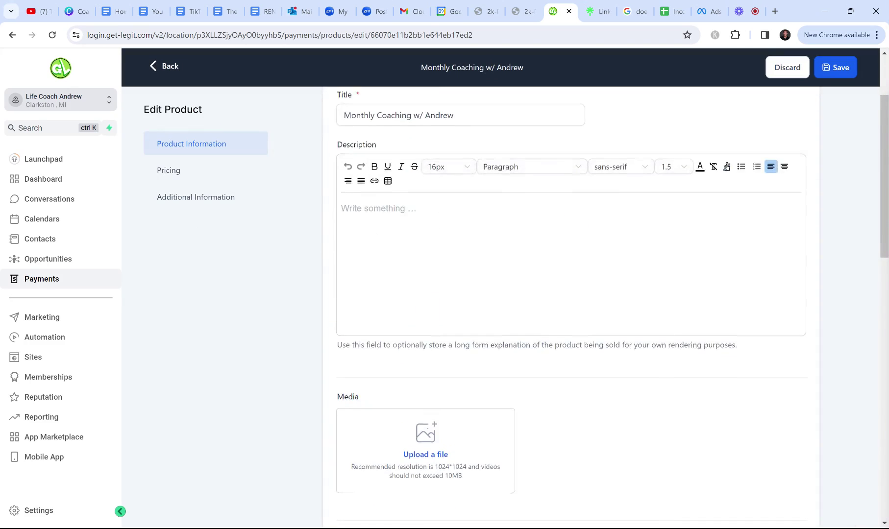
scroll(570, 252, up, 2)
scroll(570, 251, down, 5)
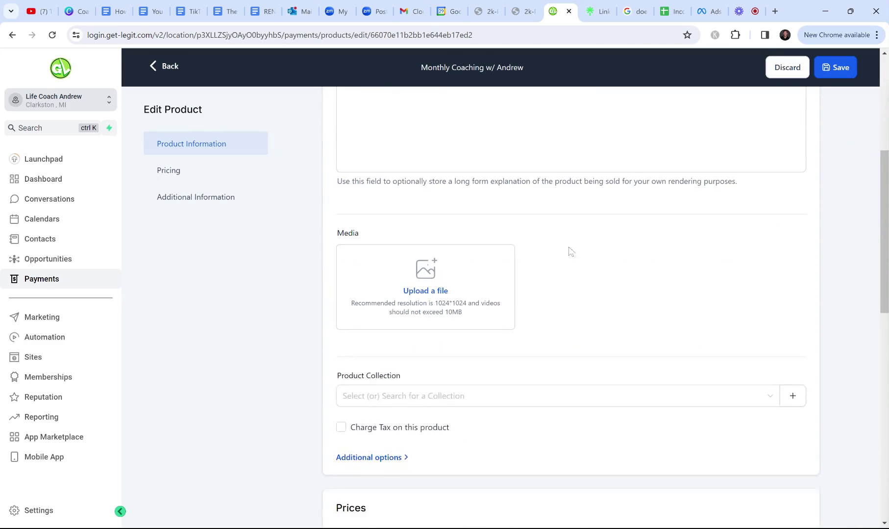
scroll(570, 252, down, 6)
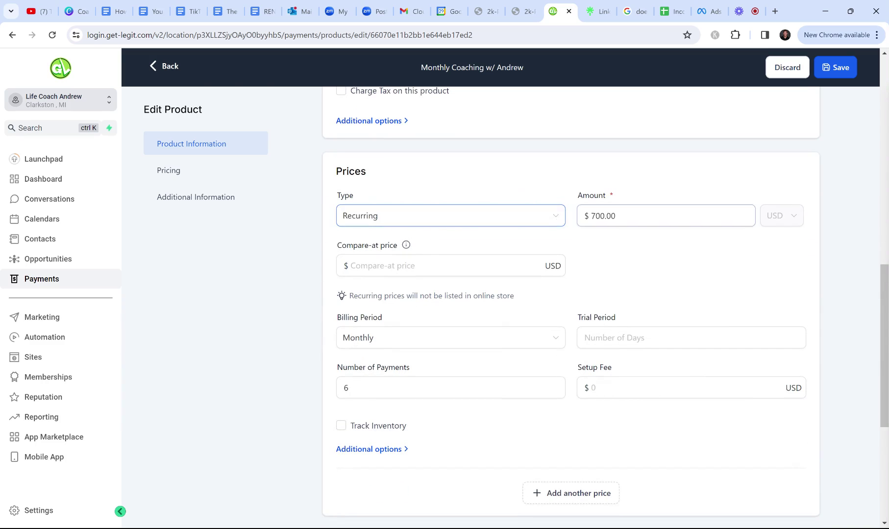
double_click(603, 216)
click(603, 218)
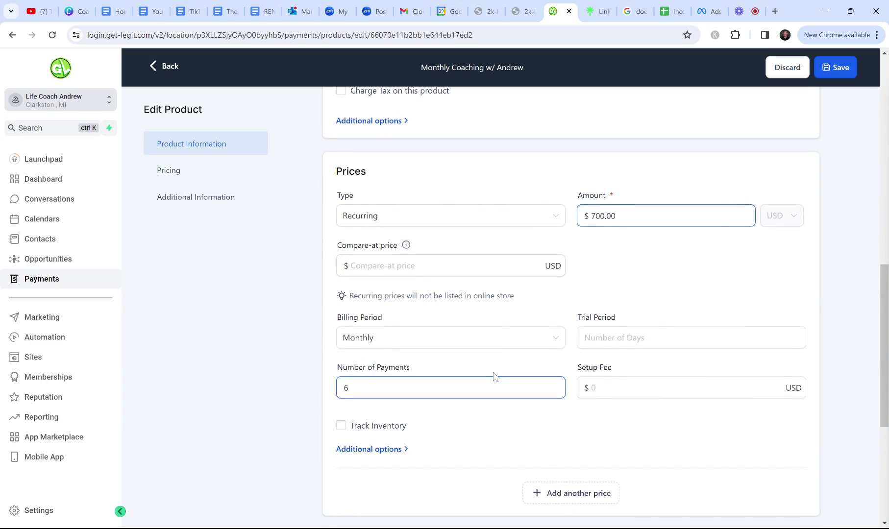
scroll(490, 373, down, 2)
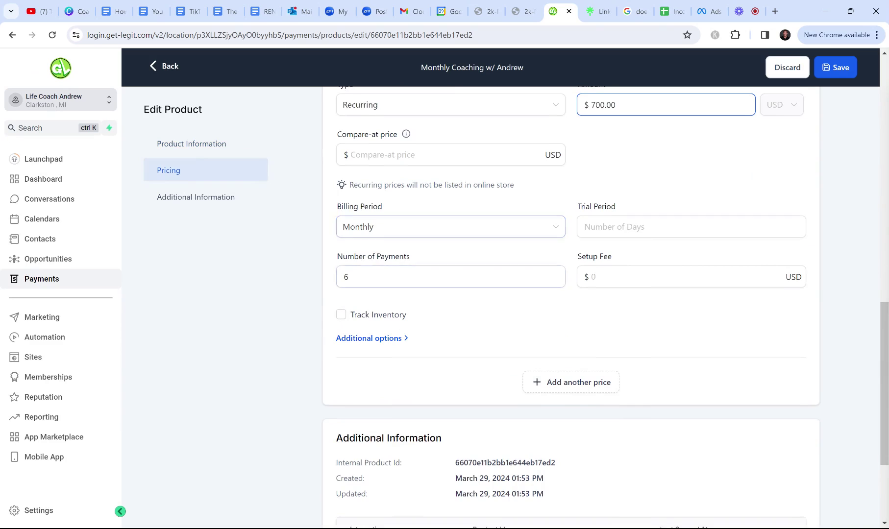
click(826, 68)
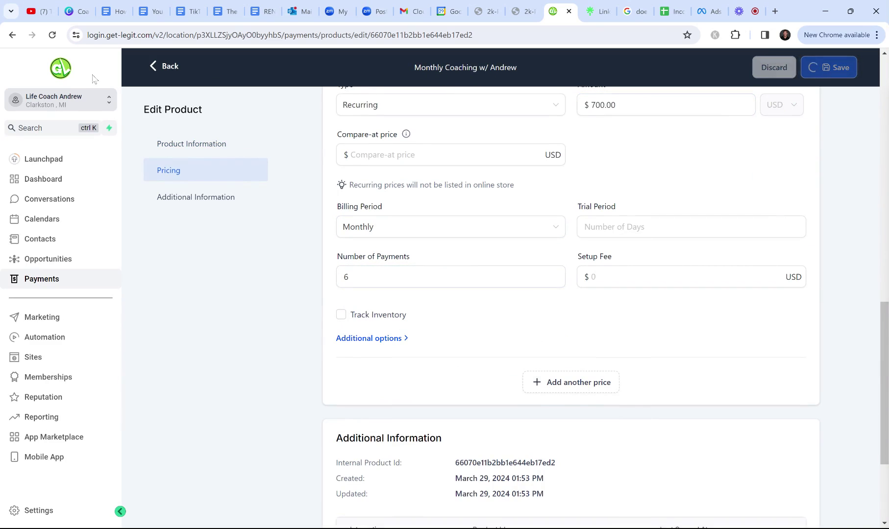
click(33, 358)
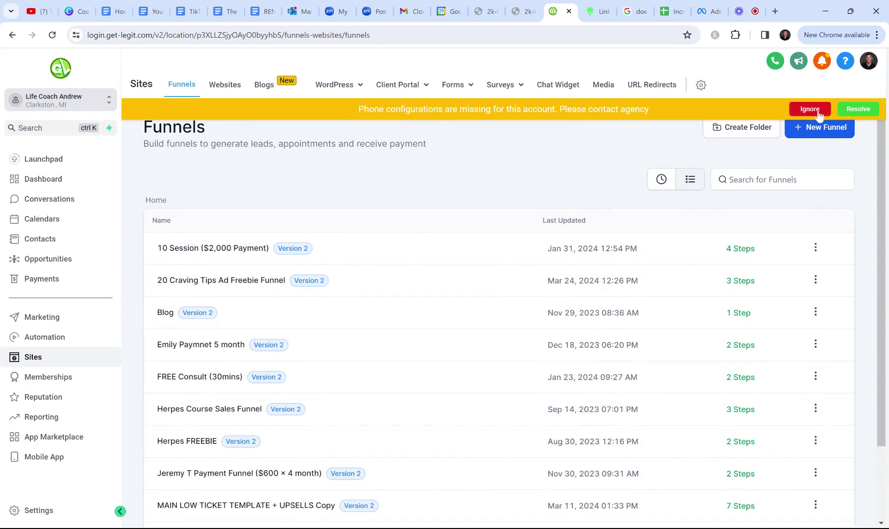
- Dismiss the phone warning and create a blank funnel named 'Chase Payment'
click(810, 108)
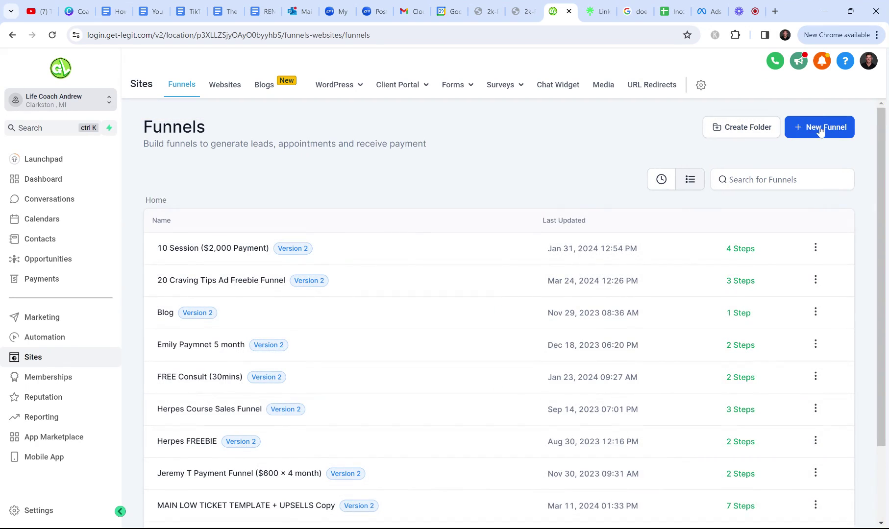
click(821, 129)
text(C)
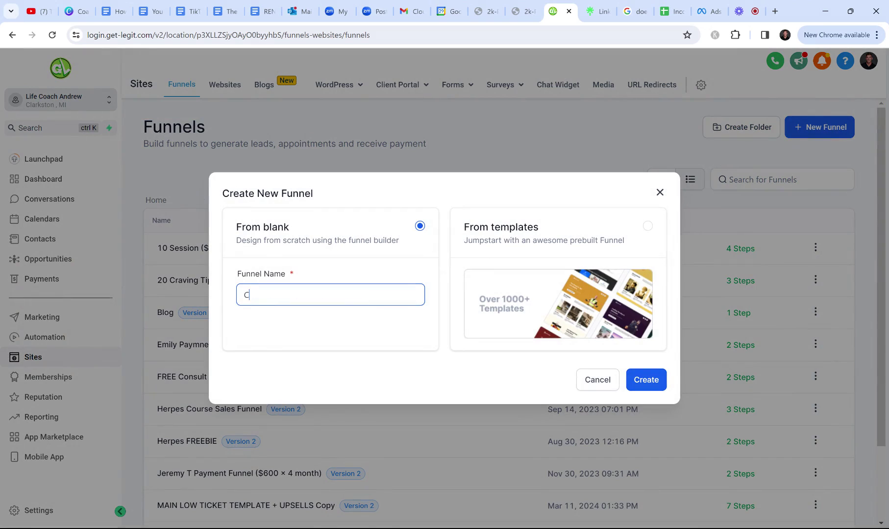
text(hase Coaching Pay)
key(BackSpace)
key(BackSpace)
key(BackSpace)
key(BackSpace)
key(BackSpace)
key(BackSpace)
key(BackSpace)
key(BackSpace)
key(BackSpace)
key(BackSpace)
key(BackSpace)
key(BackSpace)
text(ment)
click(647, 381)
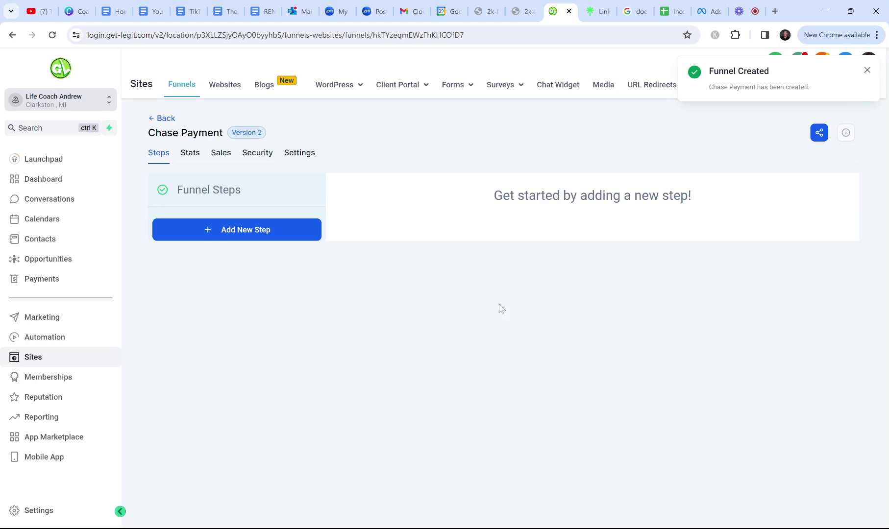
- Add a funnel step named 'Payment'
click(263, 238)
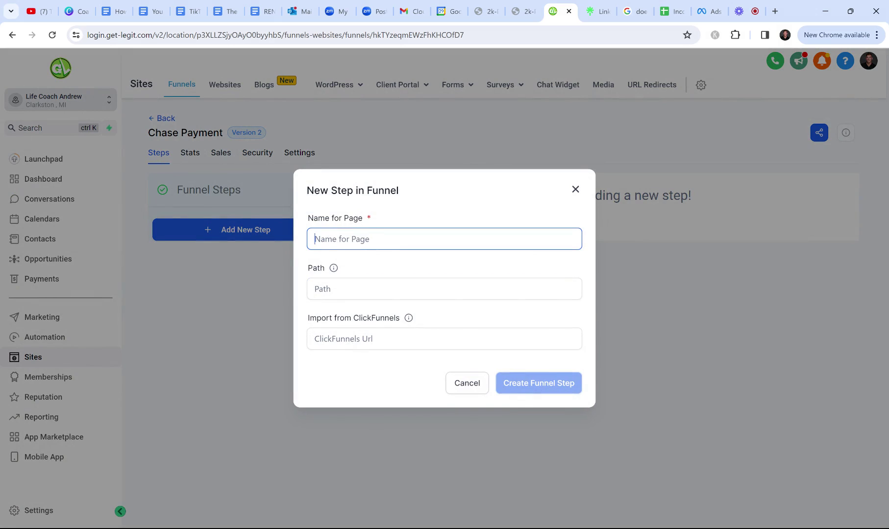
text(Payment)
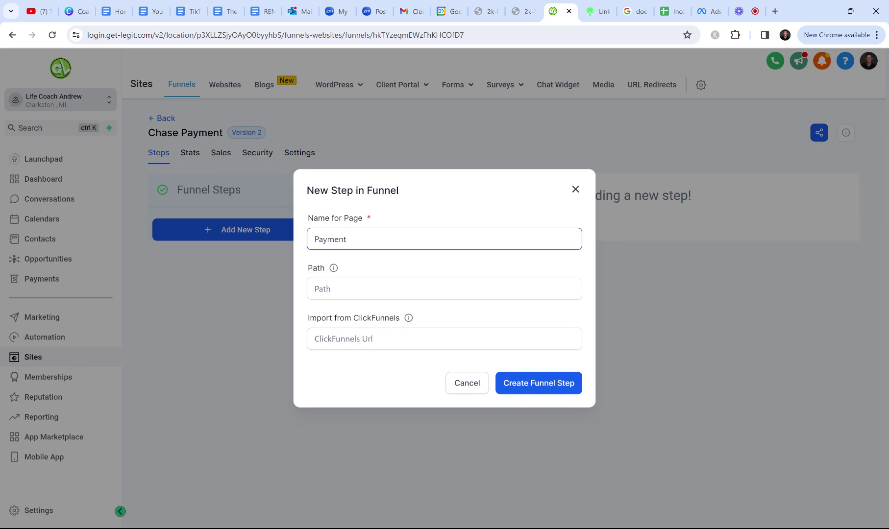
click(539, 385)
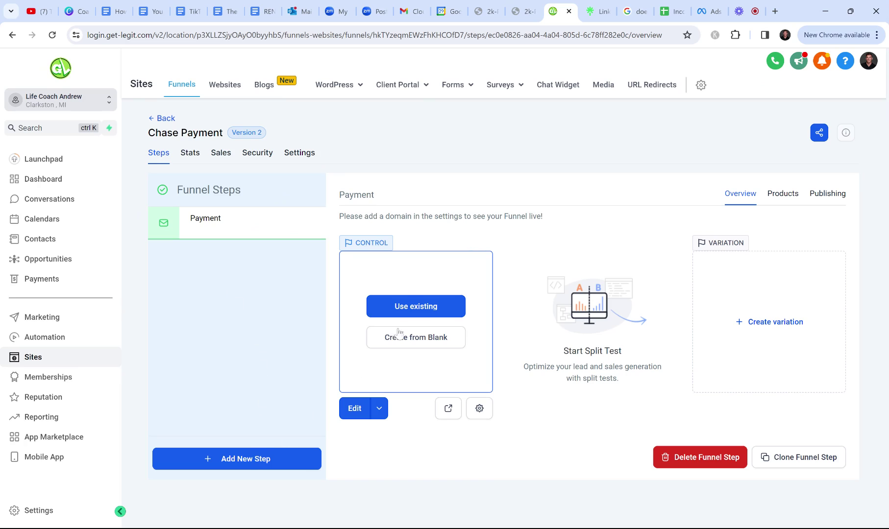
- Browse the import-from-existing-funnel dialog, then close it without importing anything
click(417, 306)
click(414, 291)
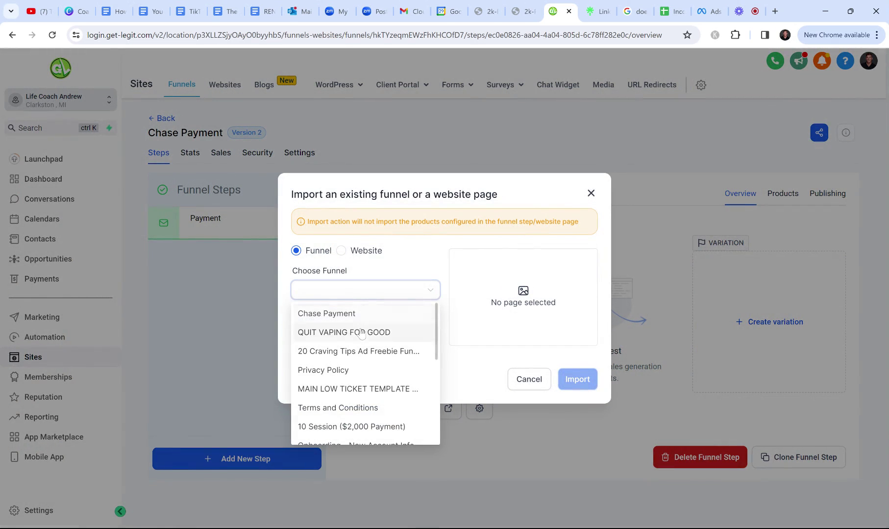
scroll(351, 392, down, 3)
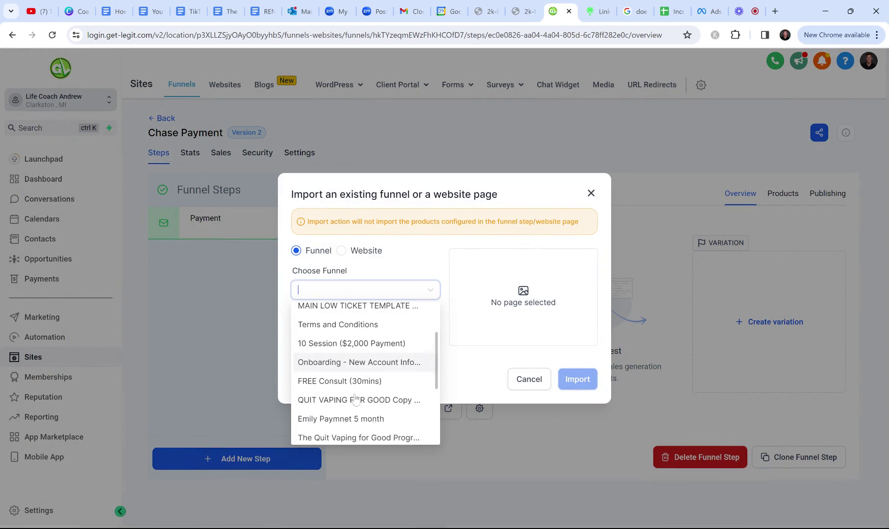
click(357, 392)
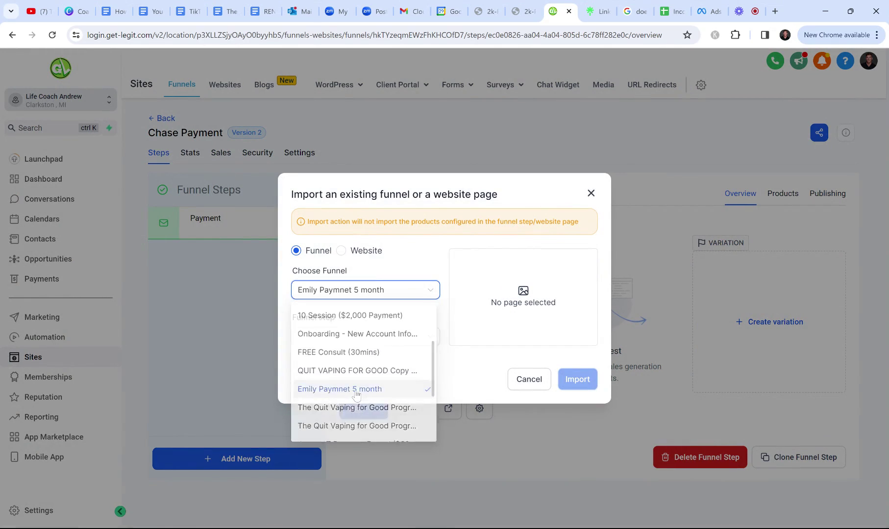
click(591, 193)
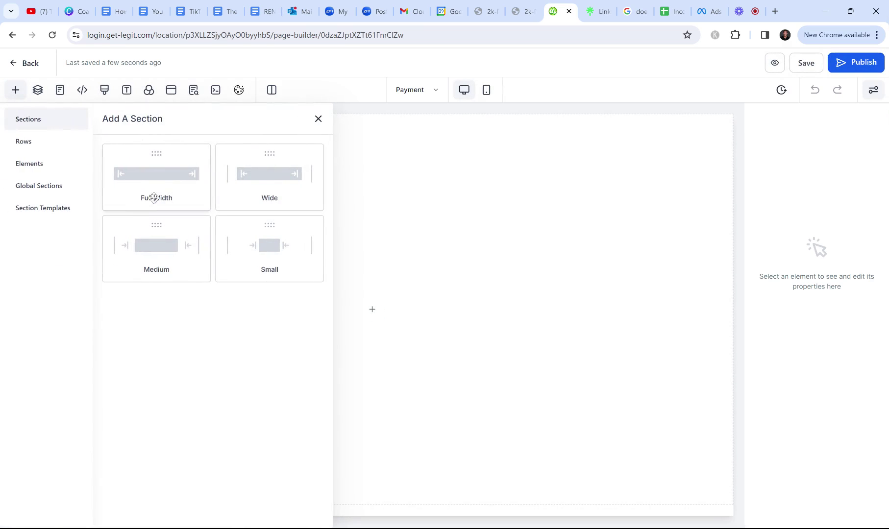
- Build a full-width section with a 1-column row and a headline reading 'Welcome to Coaching!'
click(153, 185)
click(348, 153)
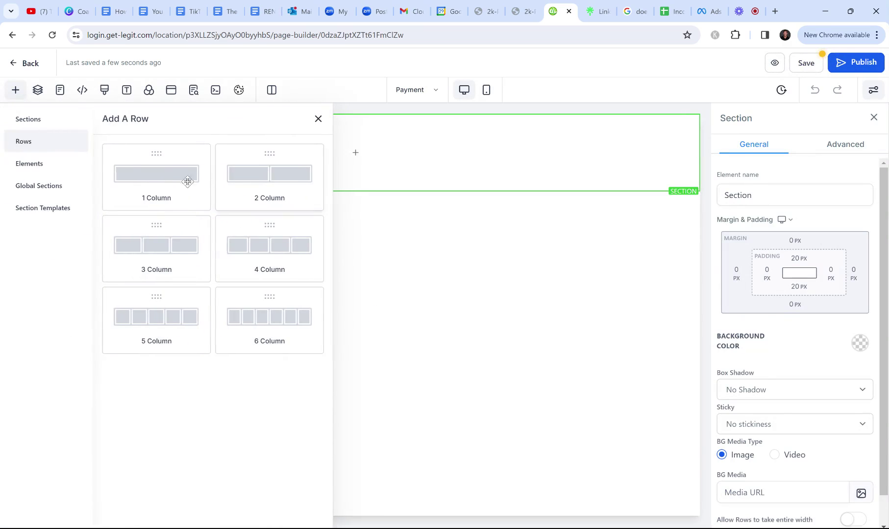
click(165, 181)
click(361, 168)
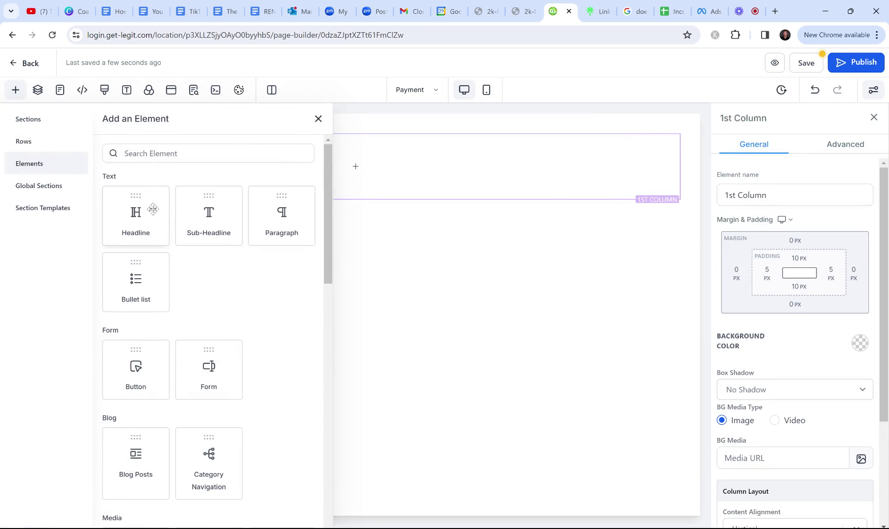
click(140, 211)
triple_click(375, 150)
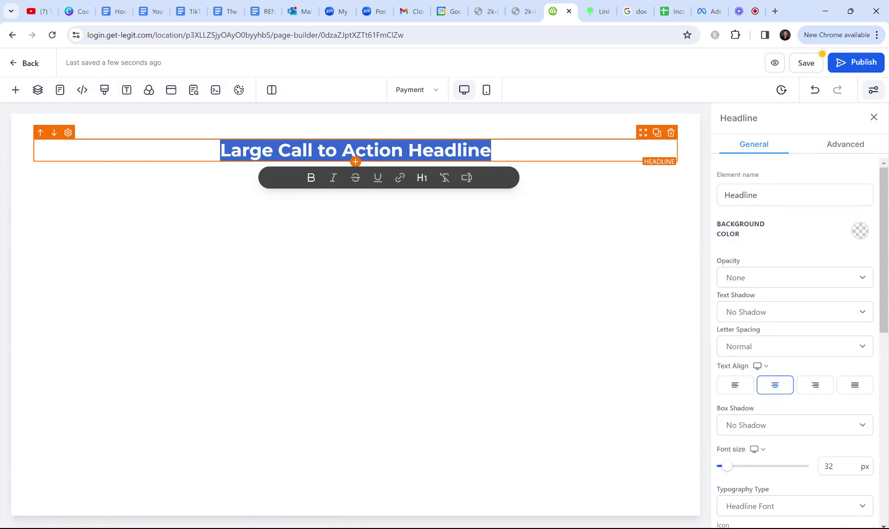
text(Welcome )
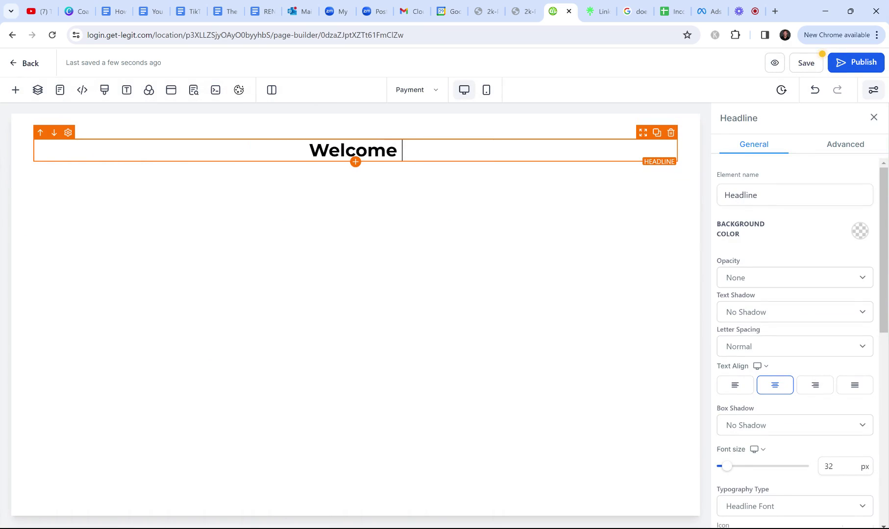
text(to Coaching!)
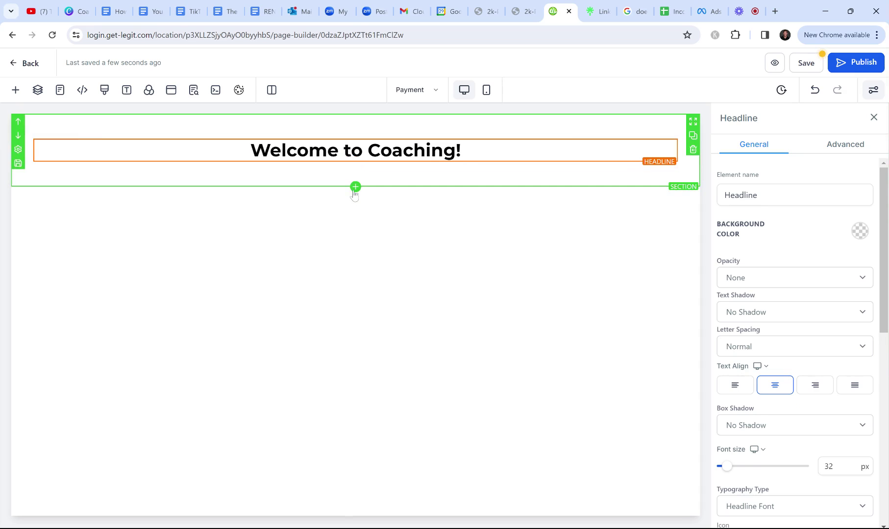
- Add a new section with a single-column row below the headline
click(356, 186)
click(186, 189)
click(357, 224)
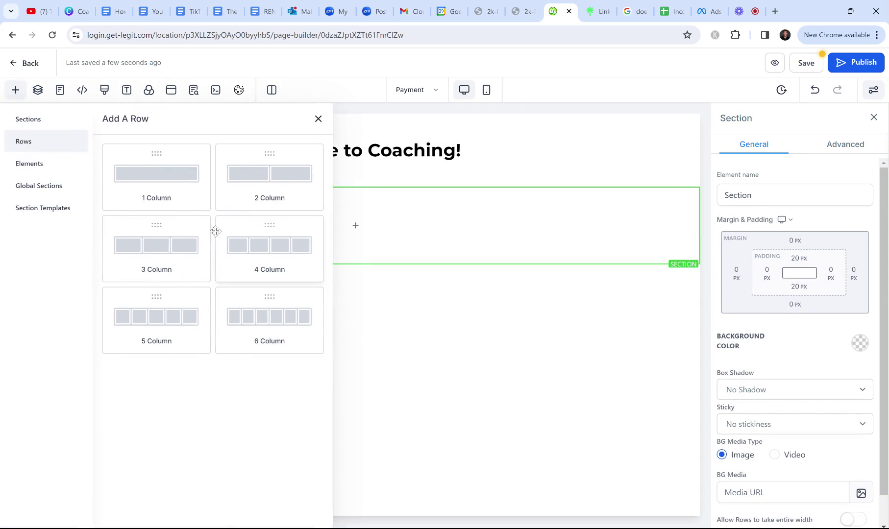
drag(157, 171, 365, 296)
click(361, 239)
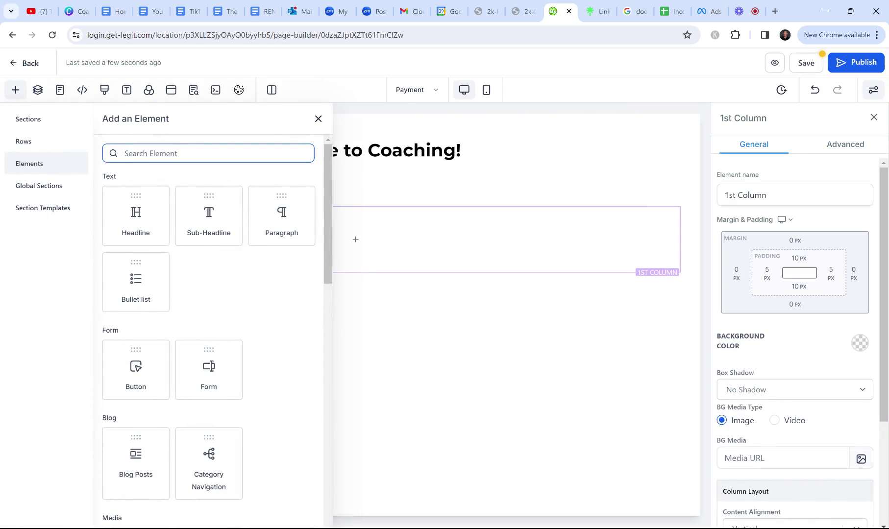
- Insert a 1 Step Order element into the new column
text(pa)
key(BackSpace)
key(BackSpace)
text(on)
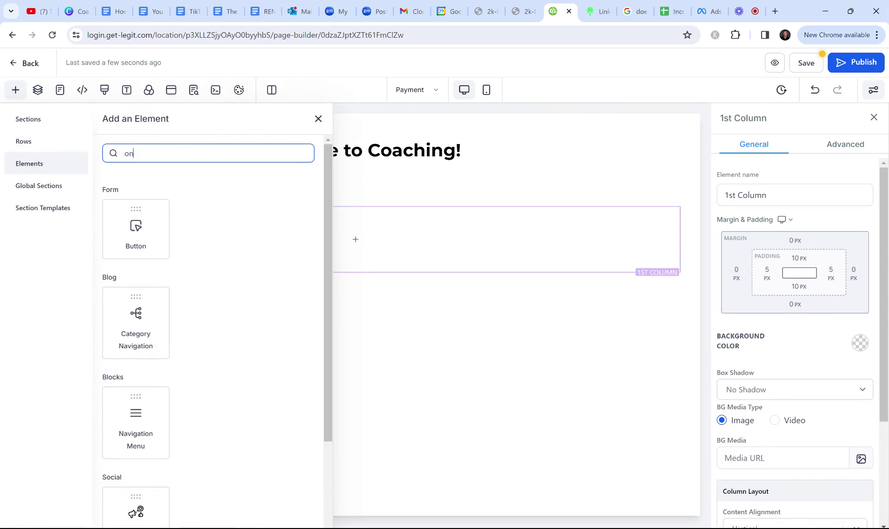
text(e)
key(BackSpace)
key(BackSpace)
key(BackSpace)
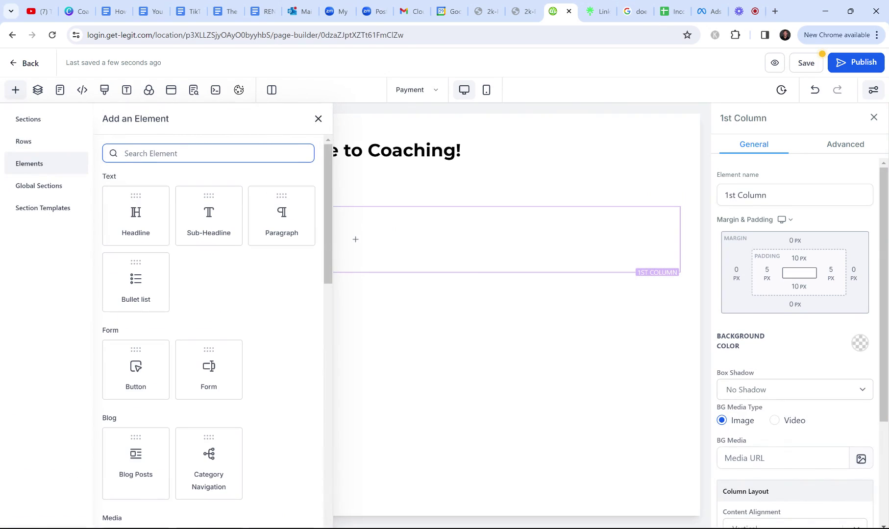
text(pa)
key(BackSpace)
key(BackSpace)
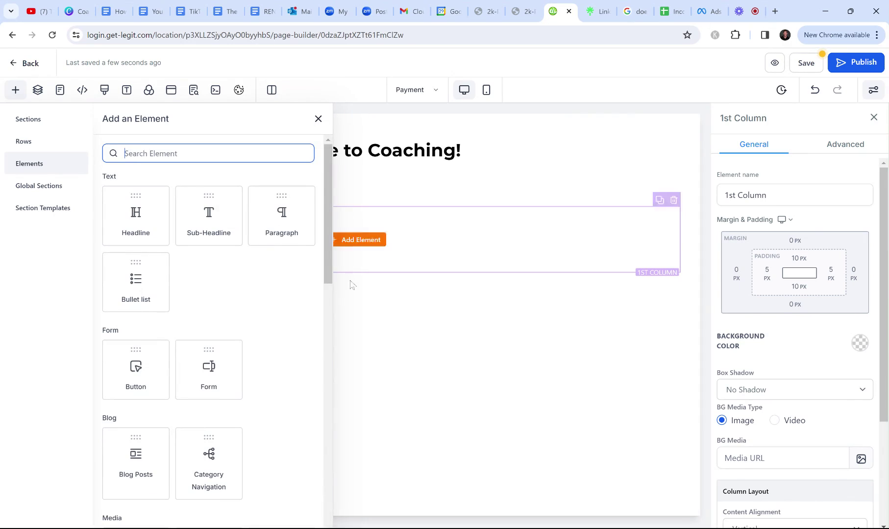
scroll(208, 363, down, 9)
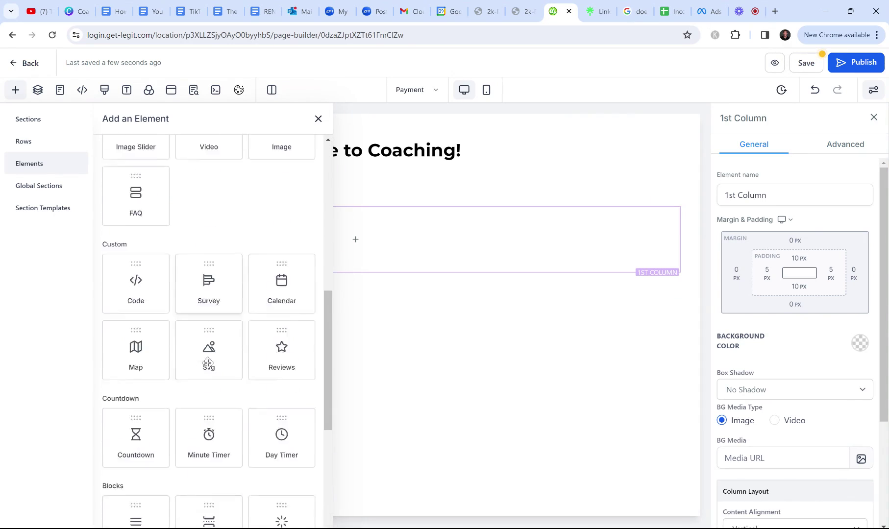
scroll(208, 363, down, 6)
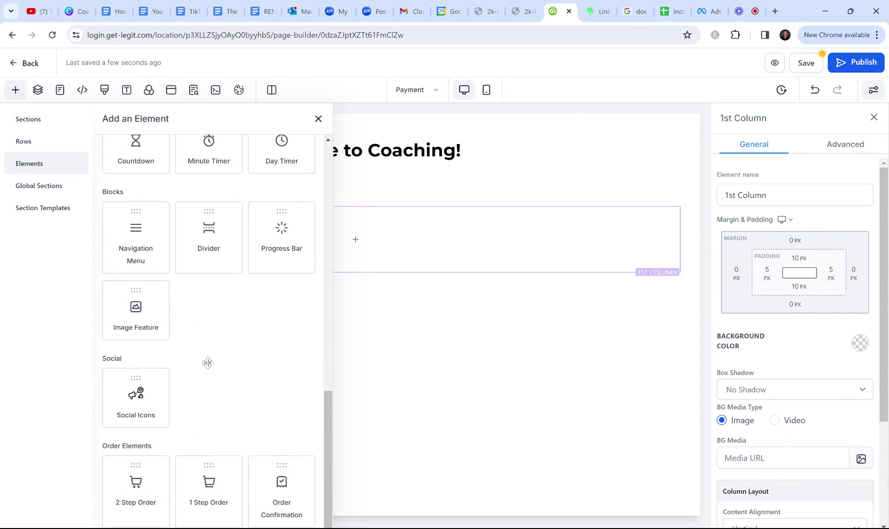
click(214, 482)
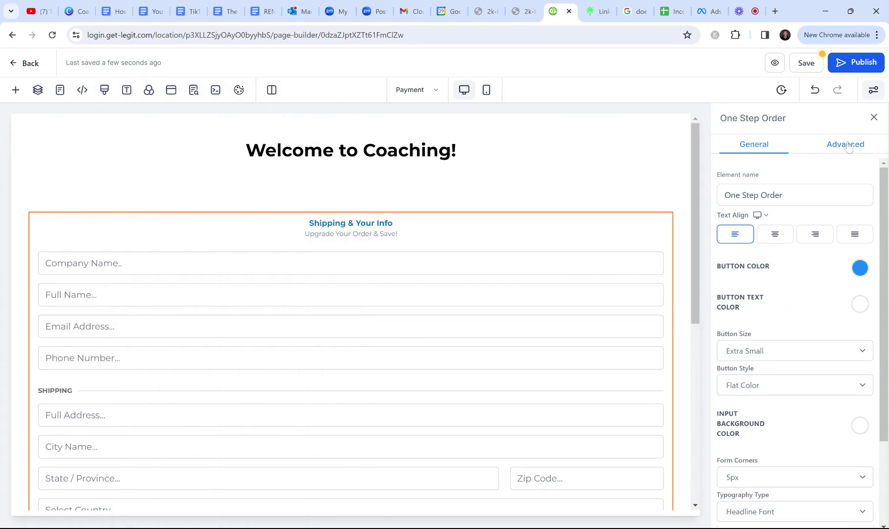
- Change the order form headline to 'Life Coaching Payment Form'
scroll(343, 254, down, 1)
scroll(351, 254, up, 1)
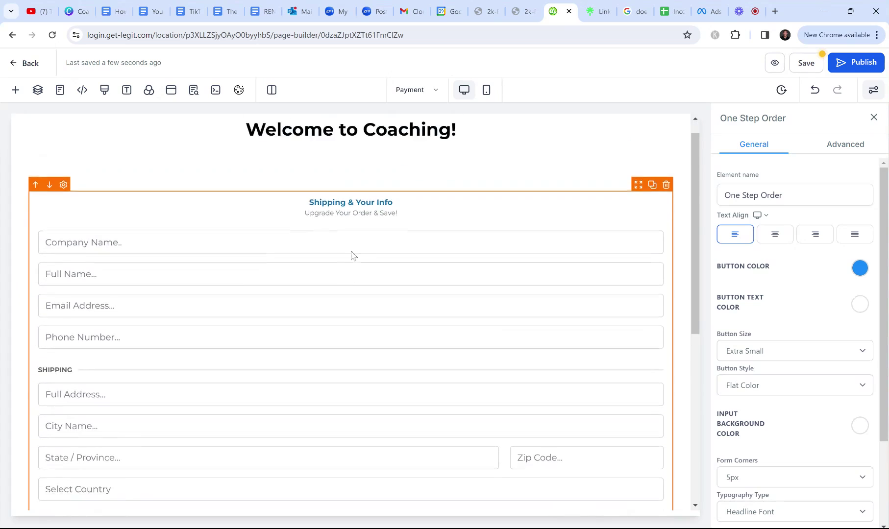
click(846, 144)
click(807, 224)
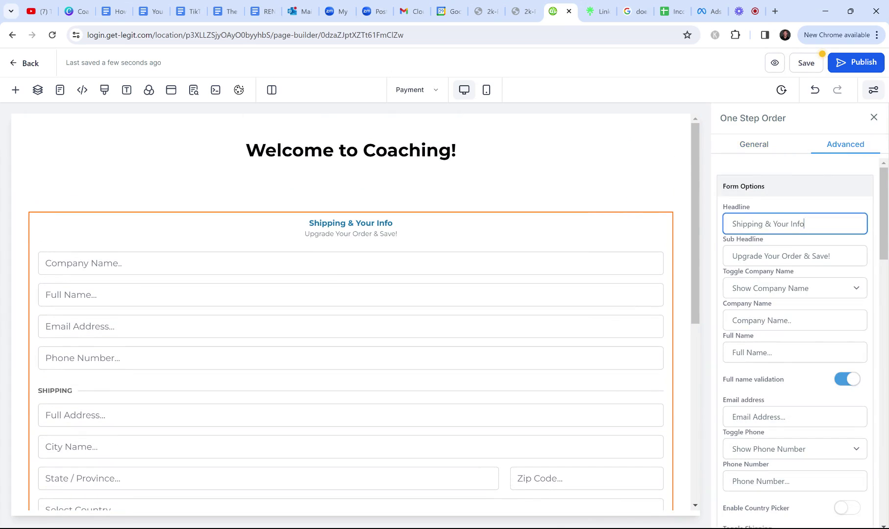
drag(807, 224, 643, 239)
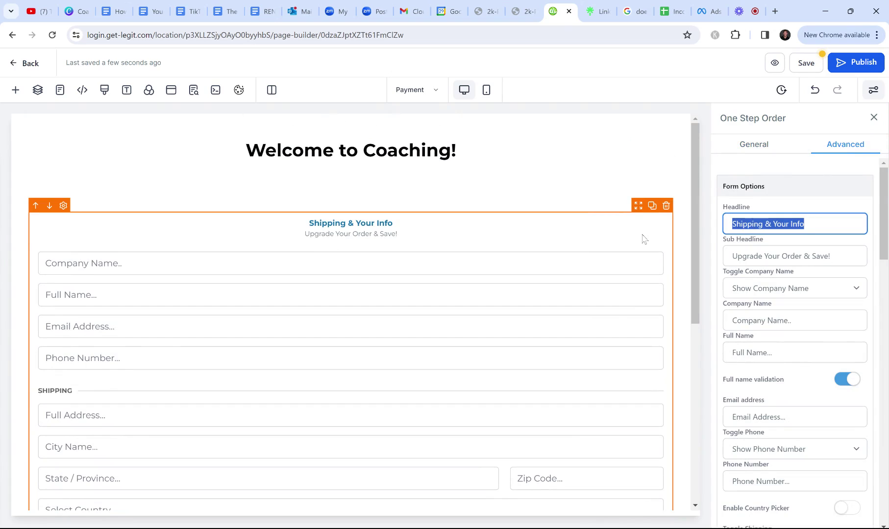
text(COaching Payme)
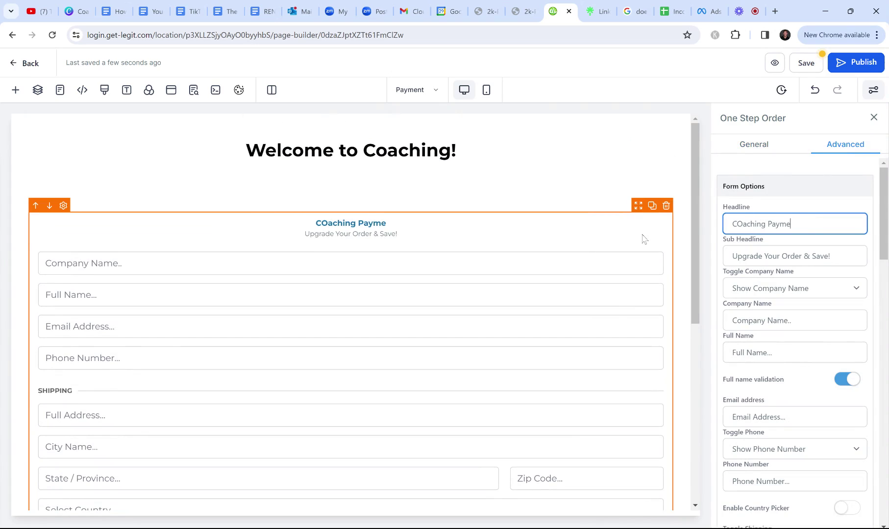
text(nt)
key(BackSpace)
key(BackSpace)
key(BackSpace)
key(BackSpace)
key(BackSpace)
key(BackSpace)
key(BackSpace)
key(BackSpace)
key(BackSpace)
key(BackSpace)
key(BackSpace)
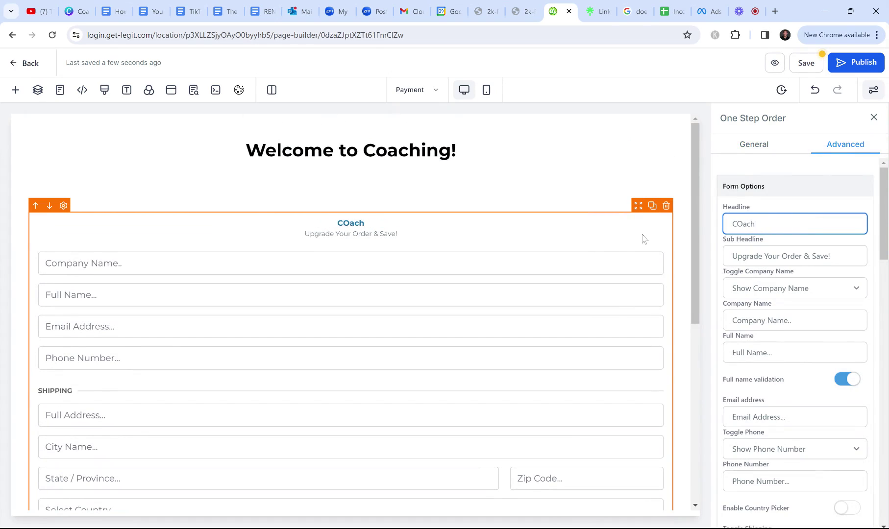
key(BackSpace)
key(BackSpace)
key(BackSpace)
key(BackSpace)
key(BackSpace)
text(L)
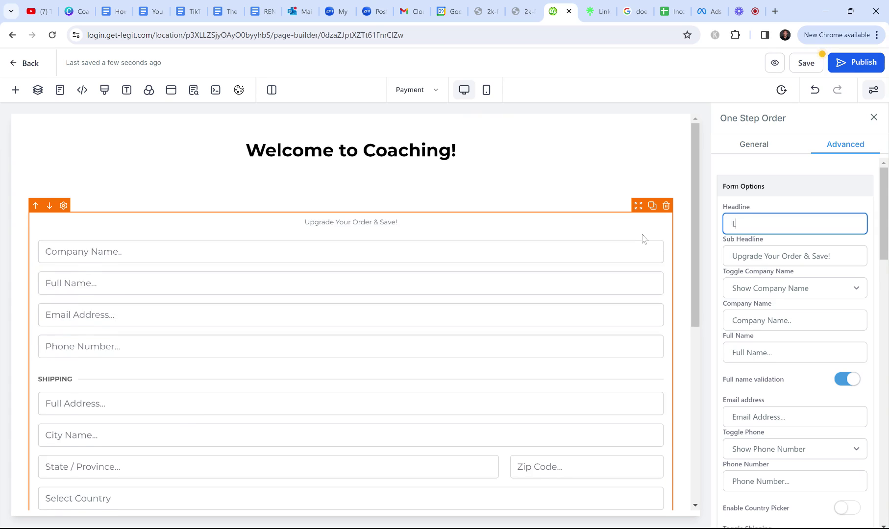
text(ife Coaching Payem)
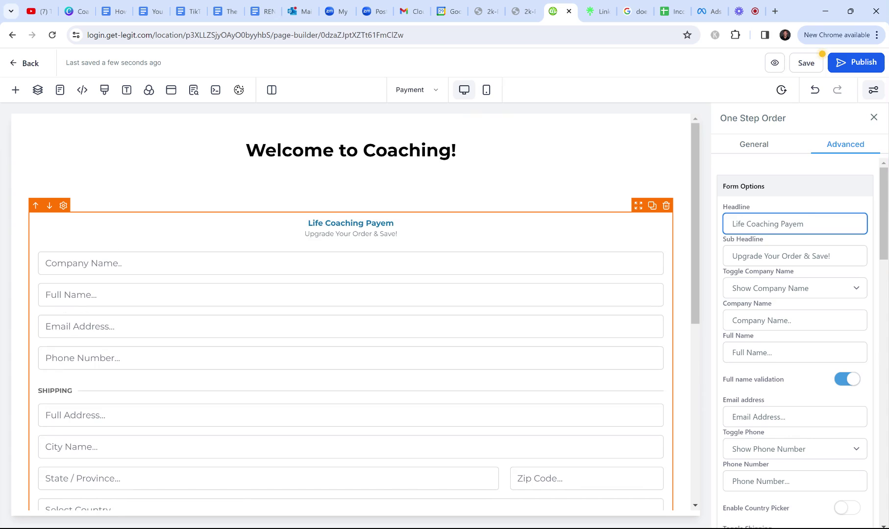
key(BackSpace)
key(BackSpace)
text(ment Fo)
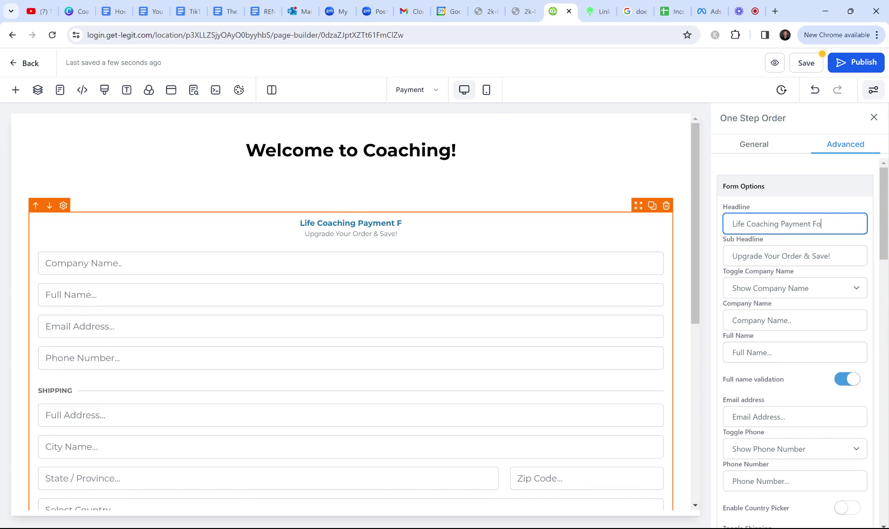
text(rm)
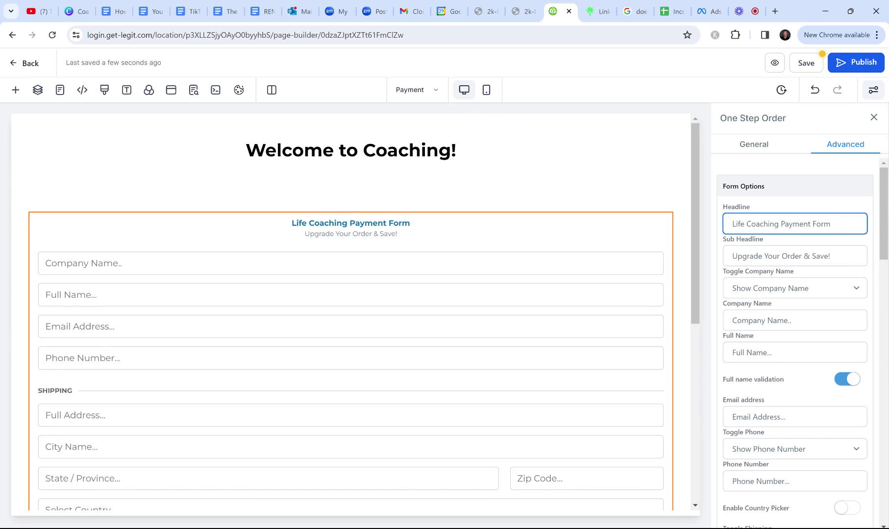
- Set the order form sub-headline to 'Get ready for huge transformation!'
key(Tab)
text(Th)
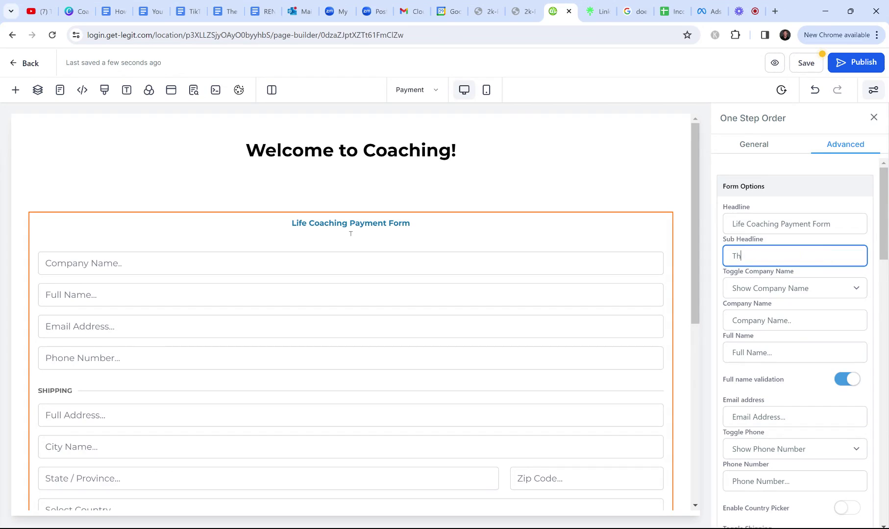
key(BackSpace)
key(BackSpace)
text(Get ready for huge t)
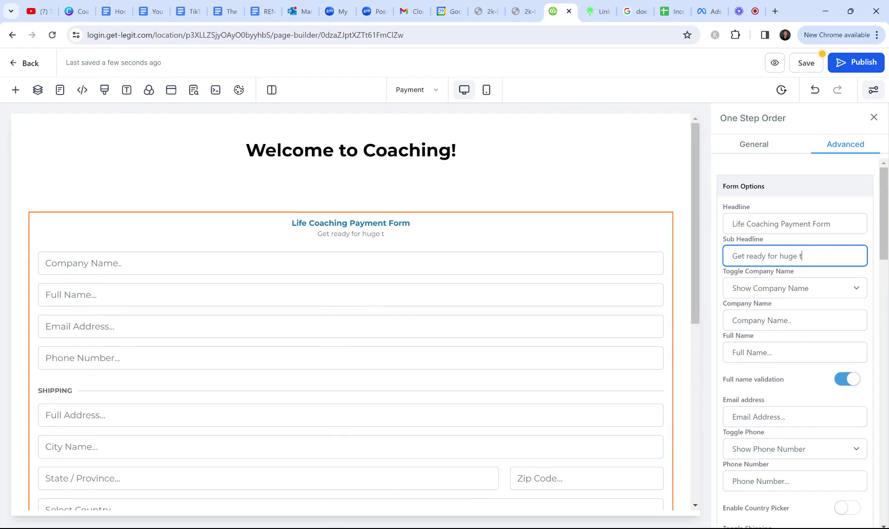
text(ransformation)
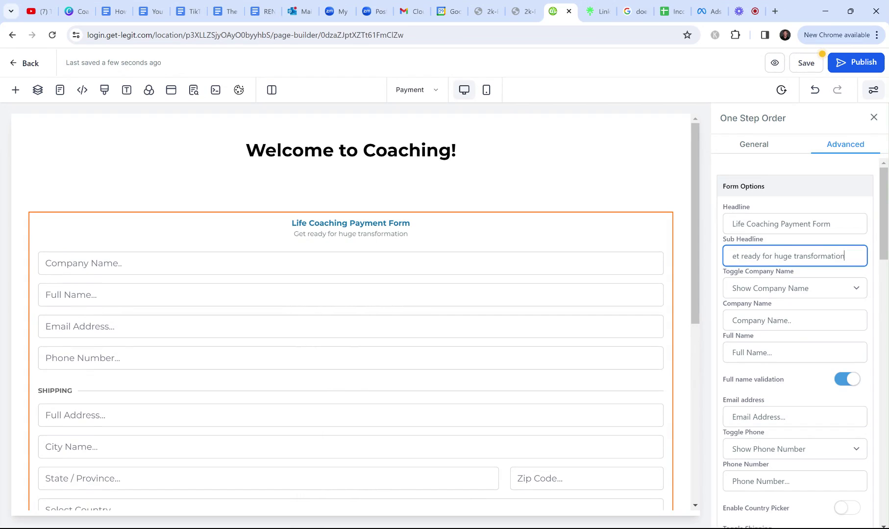
text(!)
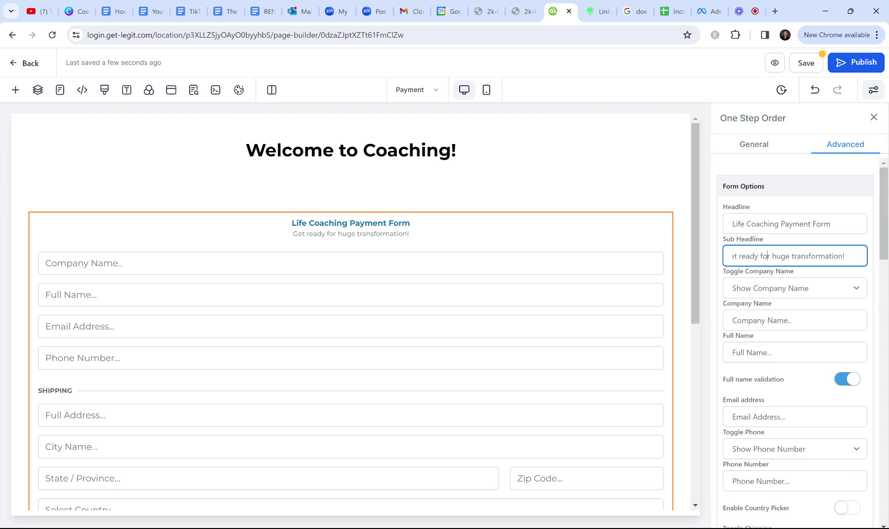
- Set the order form to Hide Company Name and Hide Phone Number
click(787, 293)
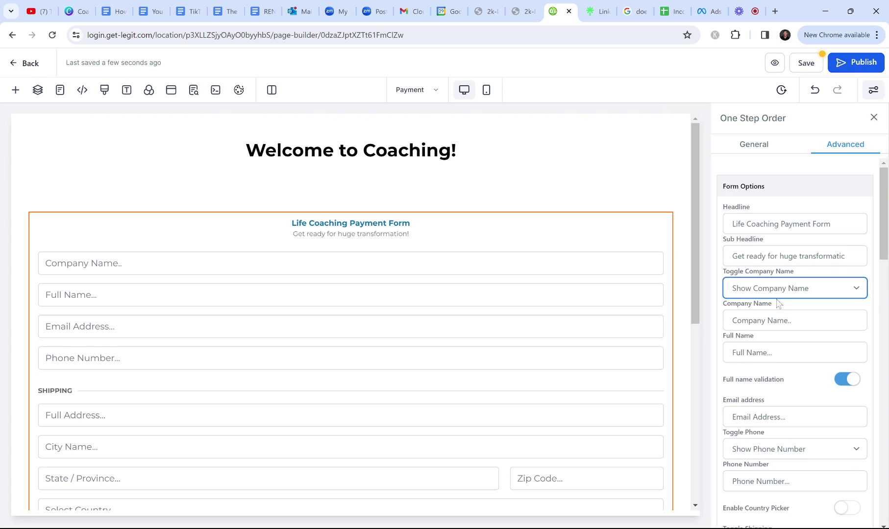
click(765, 317)
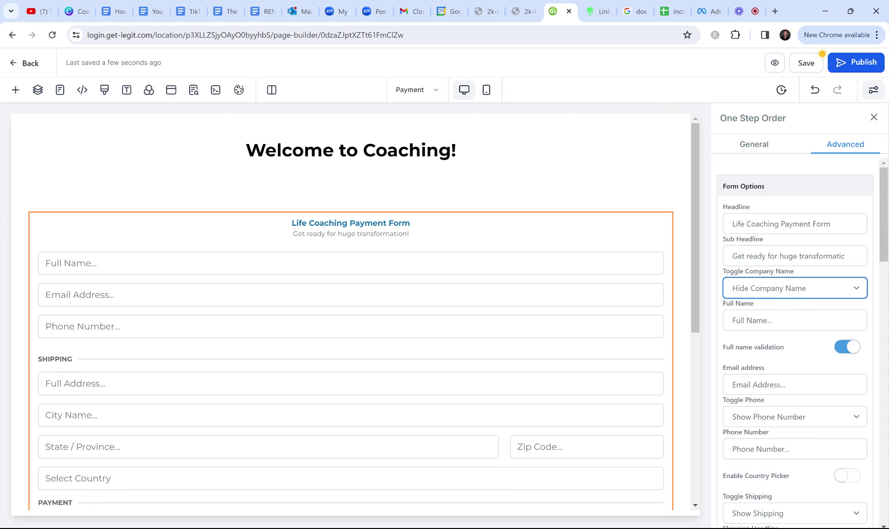
scroll(770, 363, down, 1)
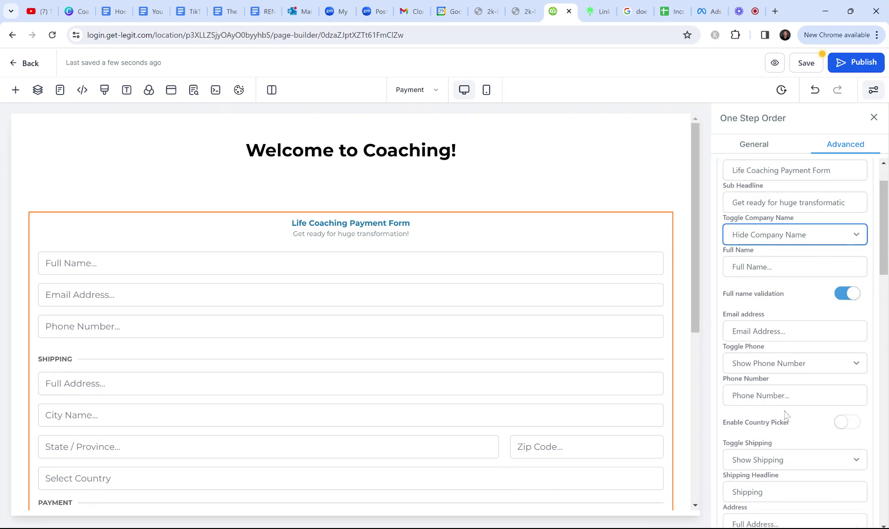
click(741, 363)
click(778, 389)
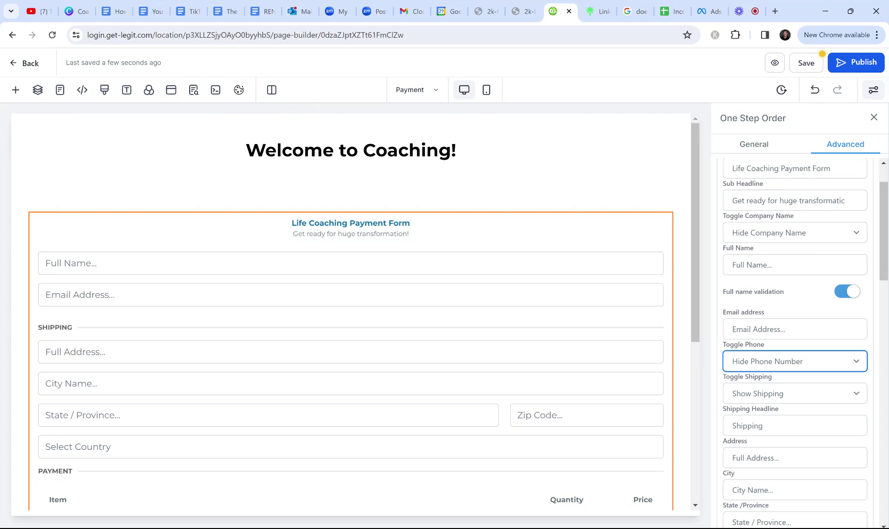
scroll(790, 286, down, 1)
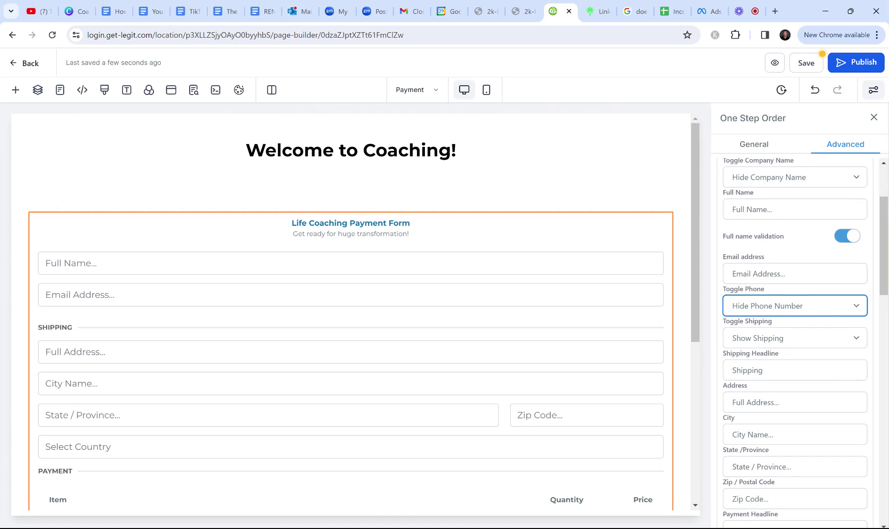
scroll(797, 282, down, 1)
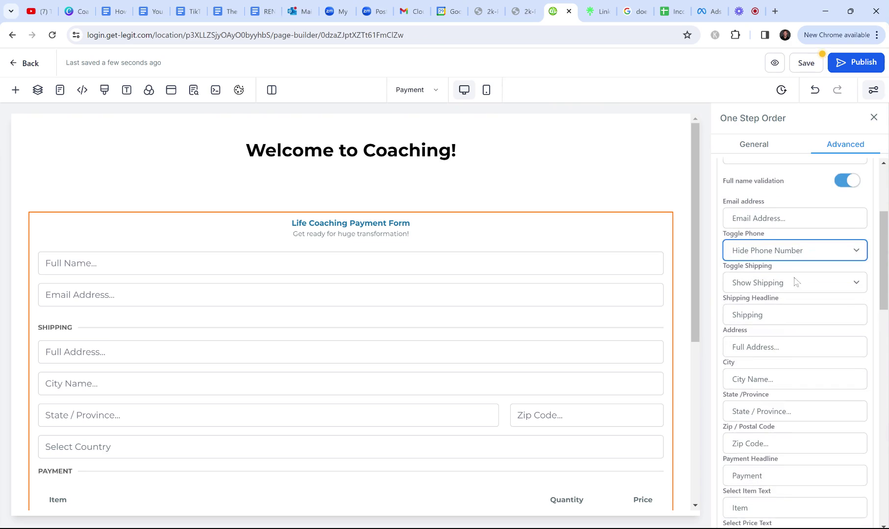
scroll(809, 275, down, 1)
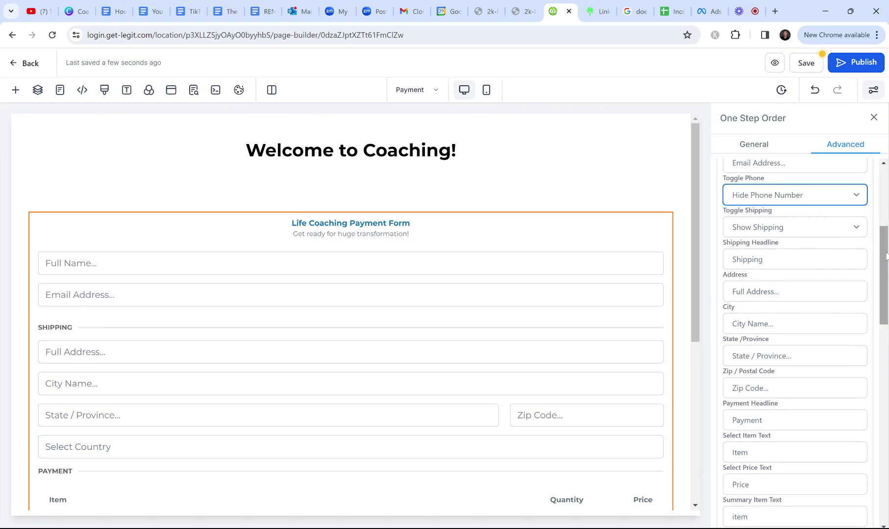
drag(886, 256, 886, 230)
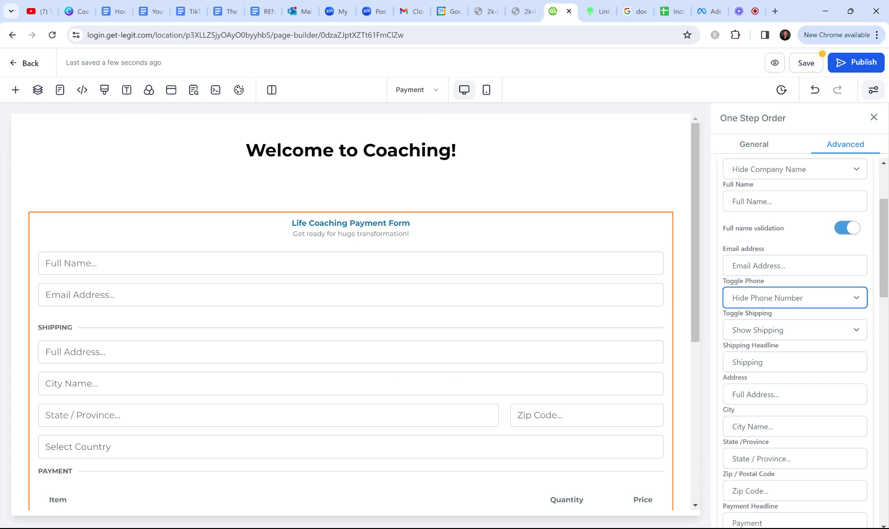
scroll(776, 308, down, 1)
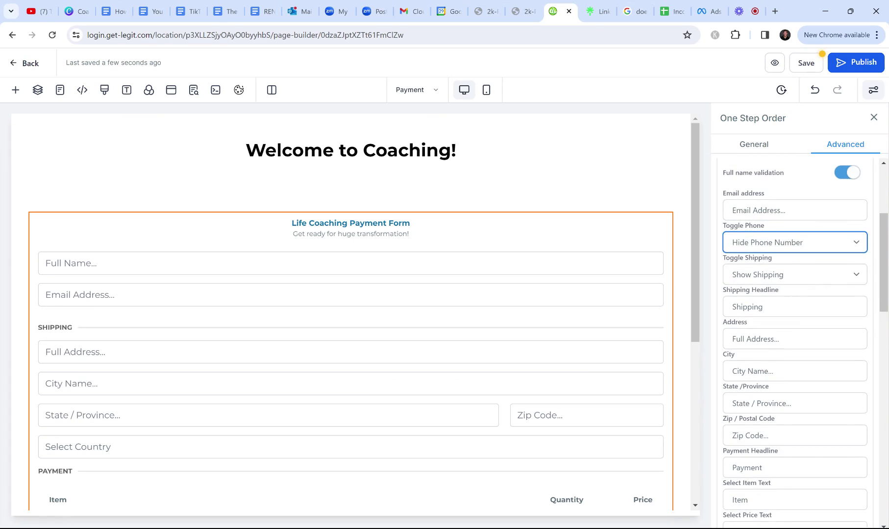
- Turn off coupon codes on the order form
scroll(535, 336, down, 2)
scroll(795, 334, down, 6)
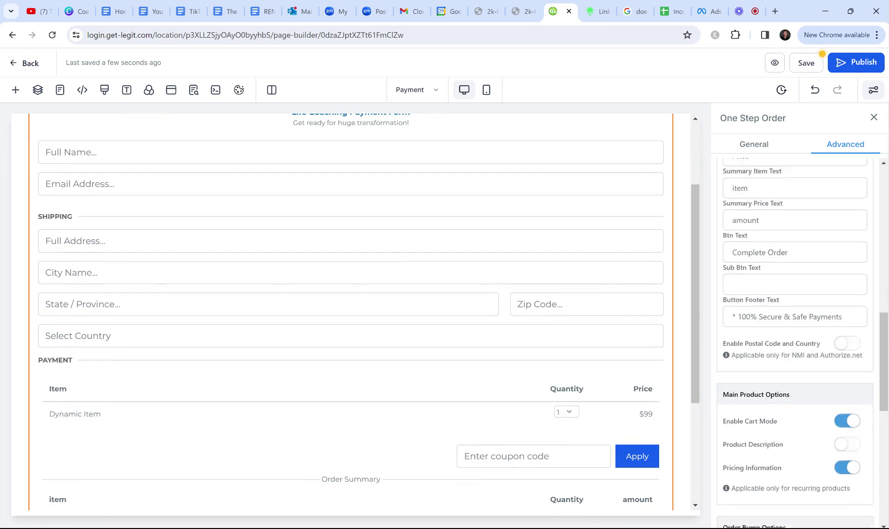
scroll(804, 373, down, 6)
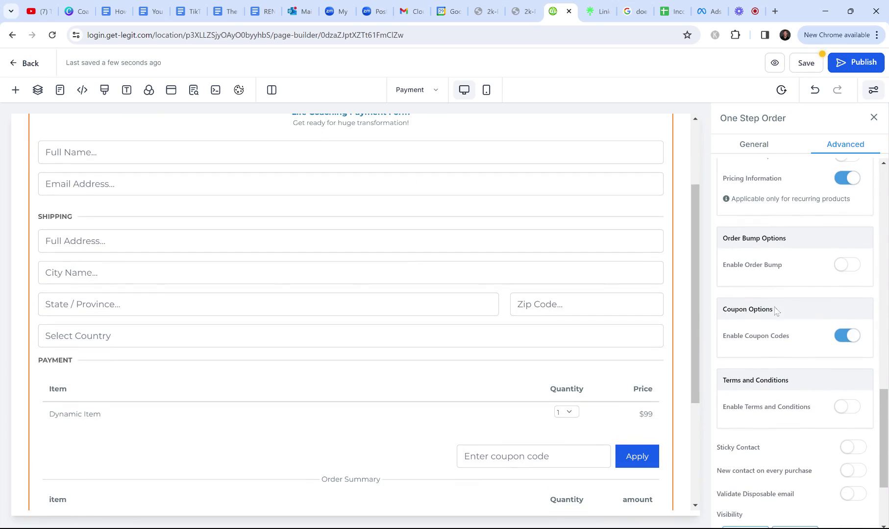
click(847, 342)
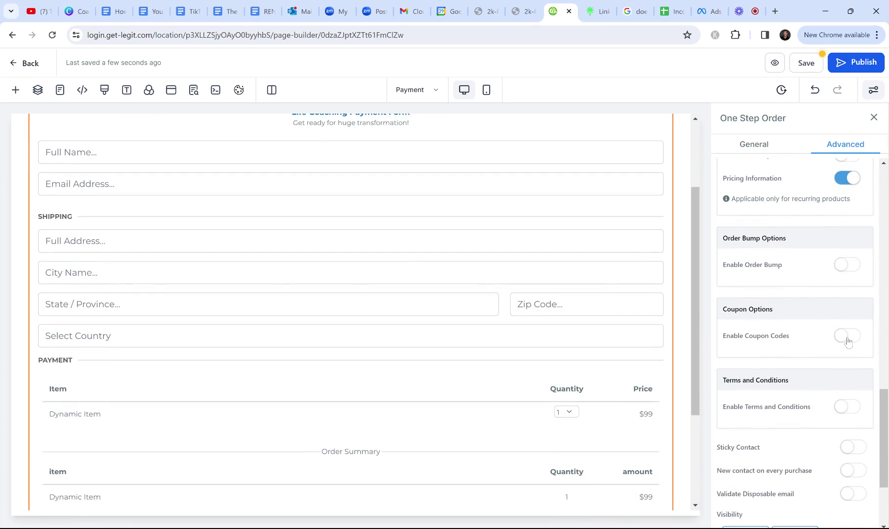
scroll(846, 342, up, 2)
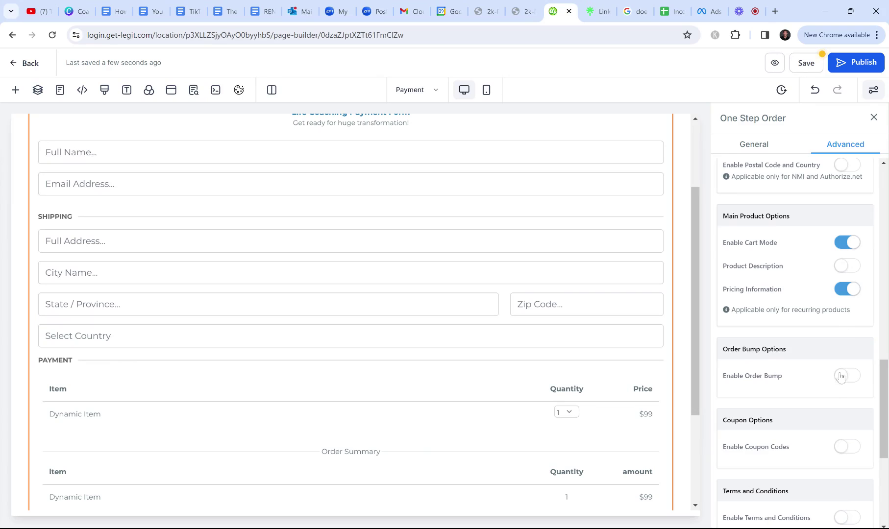
scroll(840, 377, up, 7)
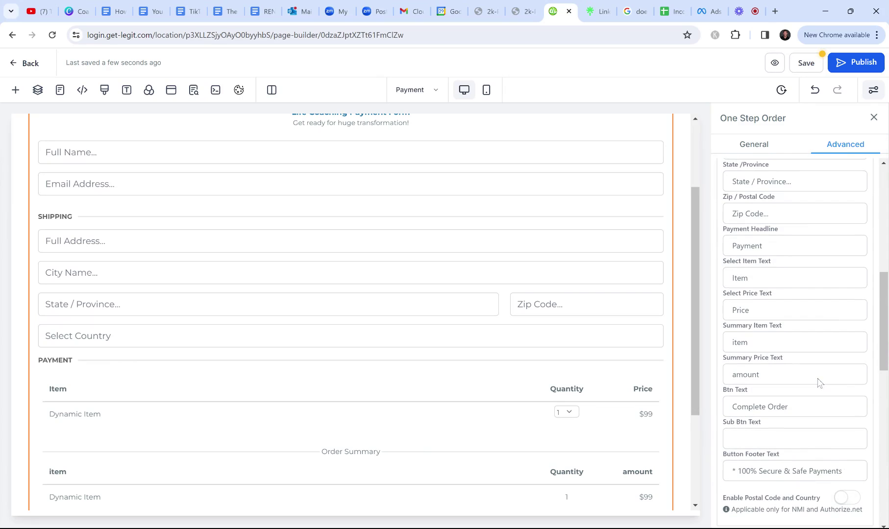
scroll(238, 307, up, 1)
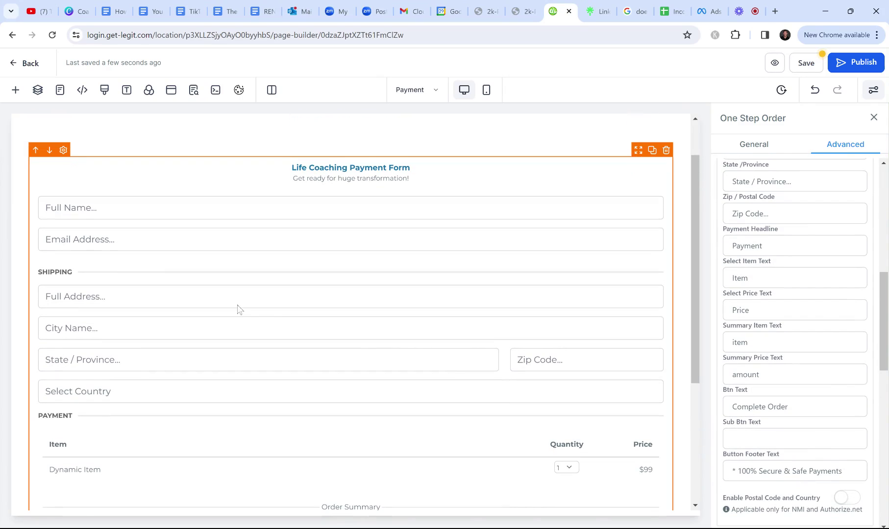
- Rename the Shipping headline to 'Billing address'
double_click(55, 272)
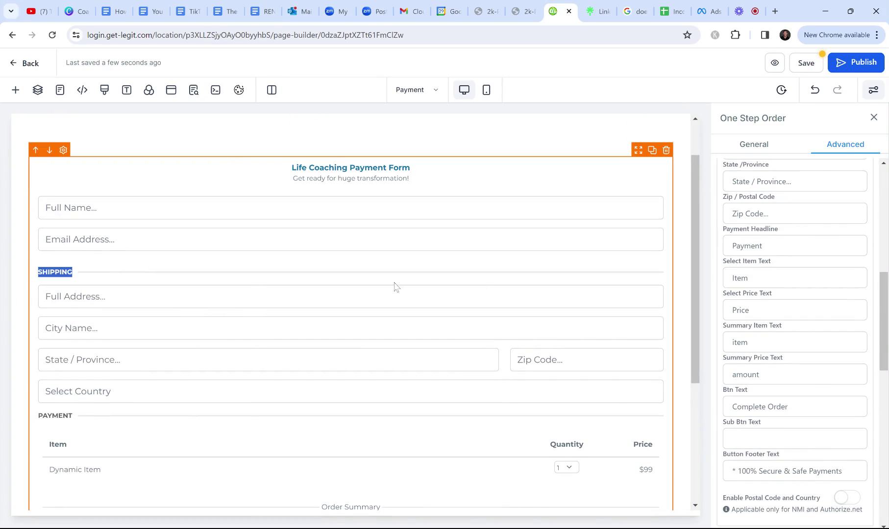
click(801, 293)
scroll(783, 298, up, 4)
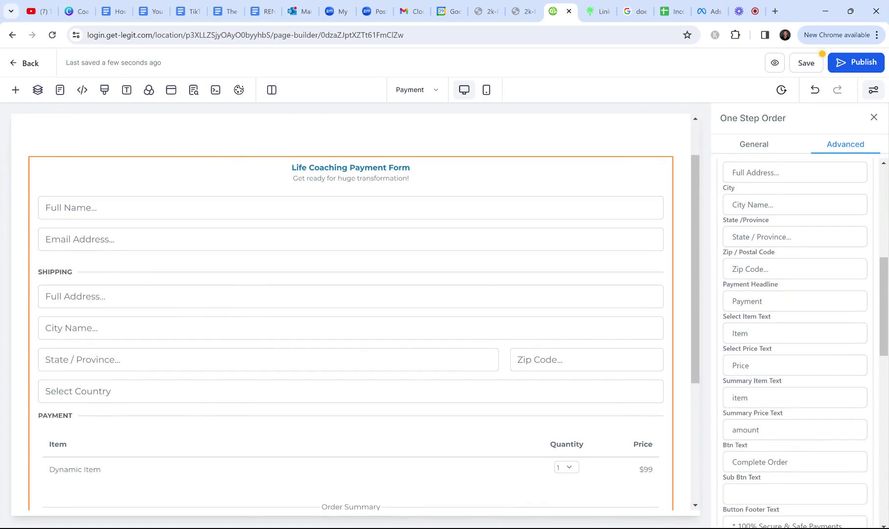
double_click(748, 251)
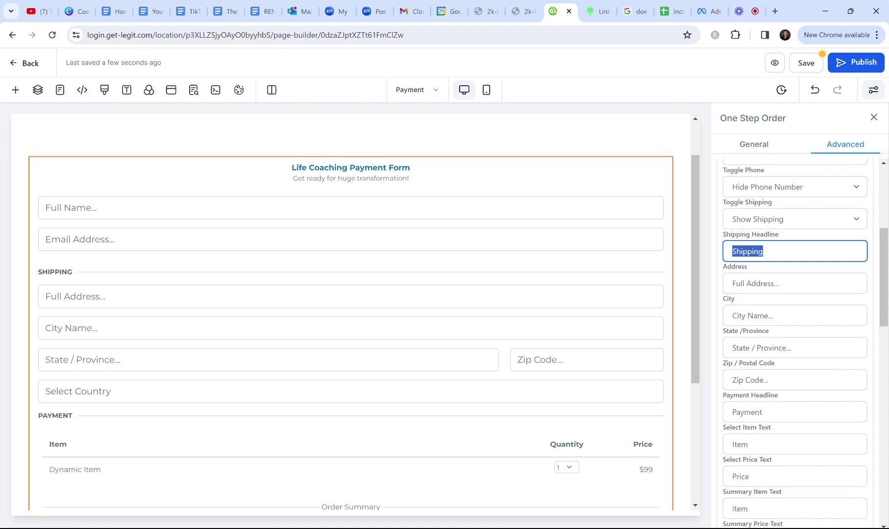
text(Bi)
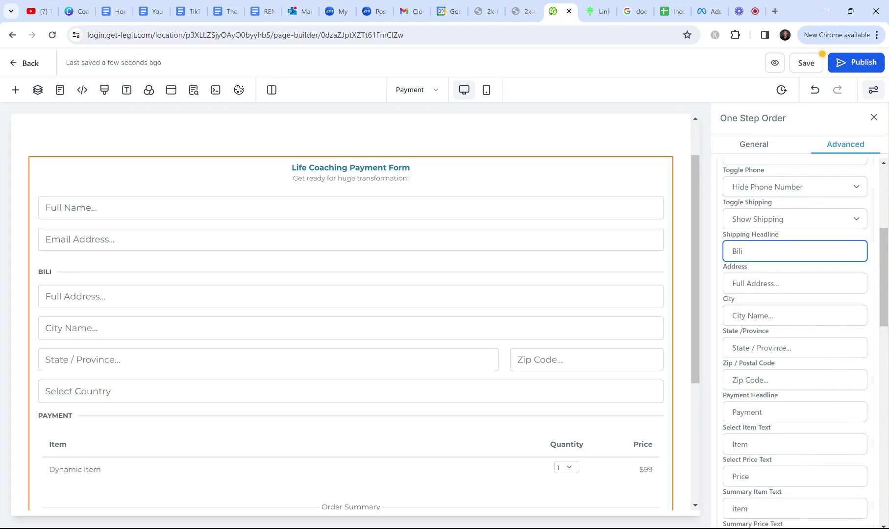
text(lling address)
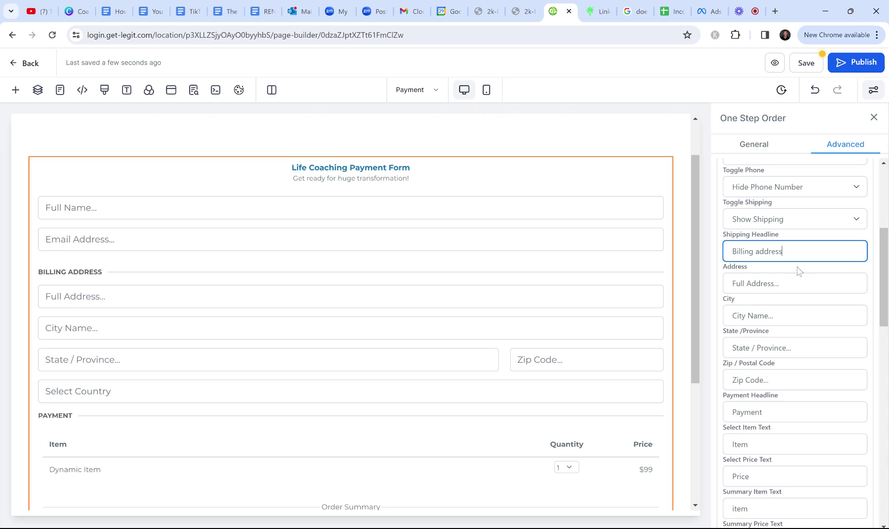
scroll(794, 275, up, 5)
- Append 'With' and the coach's name to the Welcome to Coaching headline
scroll(581, 252, up, 2)
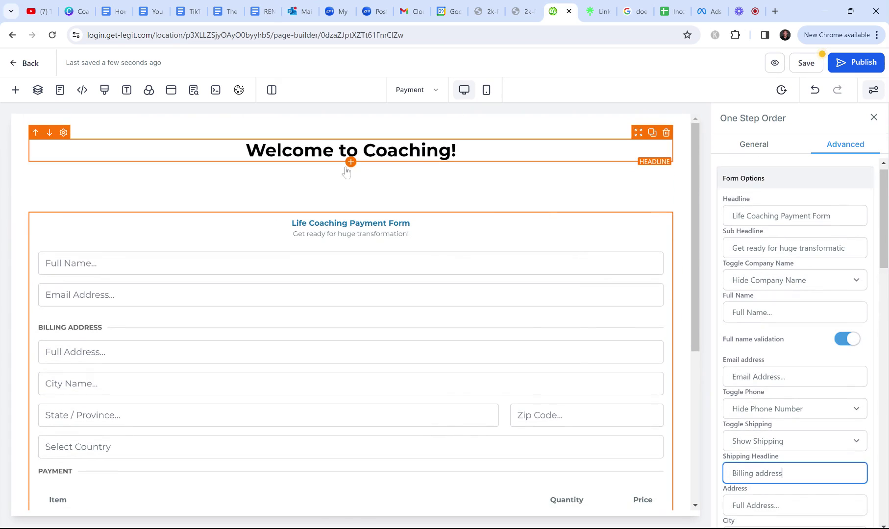
click(452, 150)
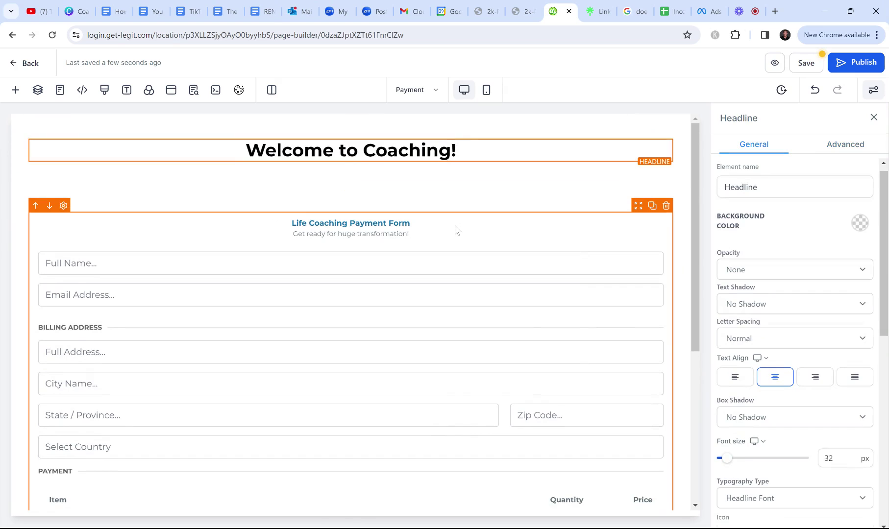
text(With Andrew)
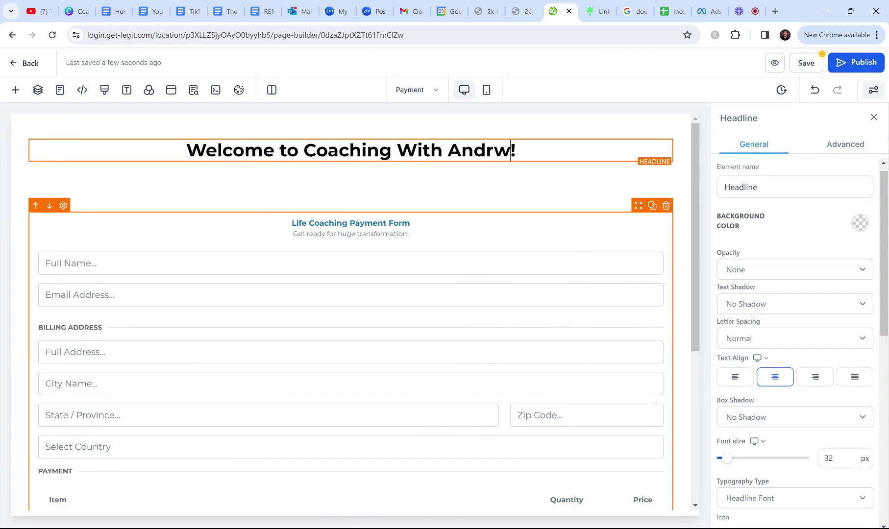
key(BackSpace)
text(ew)
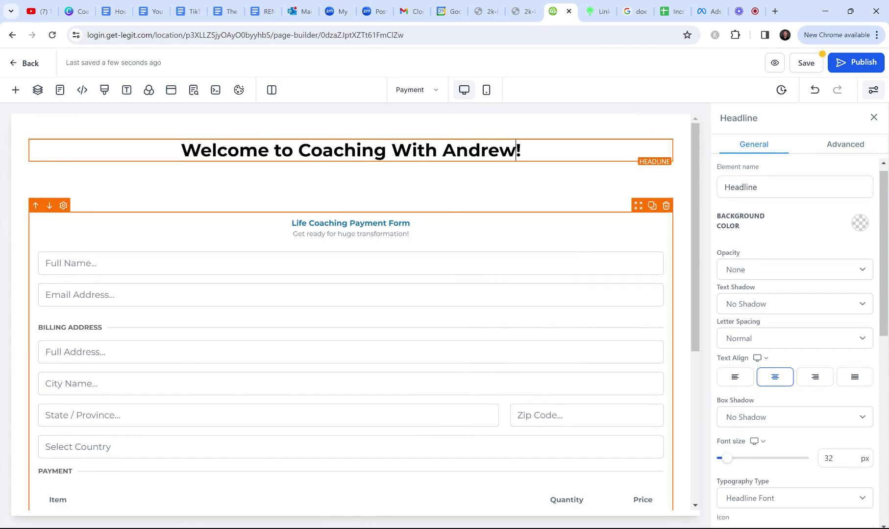
click(351, 161)
- Insert an Image element beneath the headline and save the page
scroll(161, 206, up, 13)
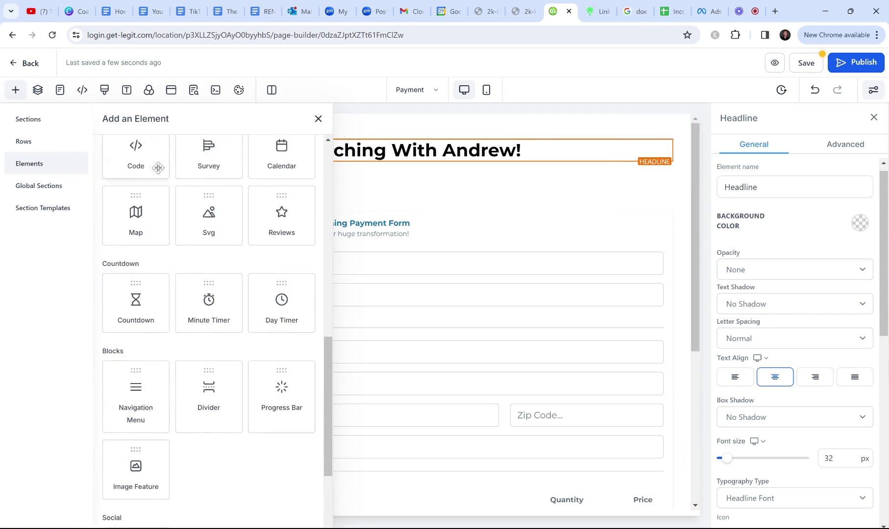
scroll(265, 275, down, 3)
click(282, 377)
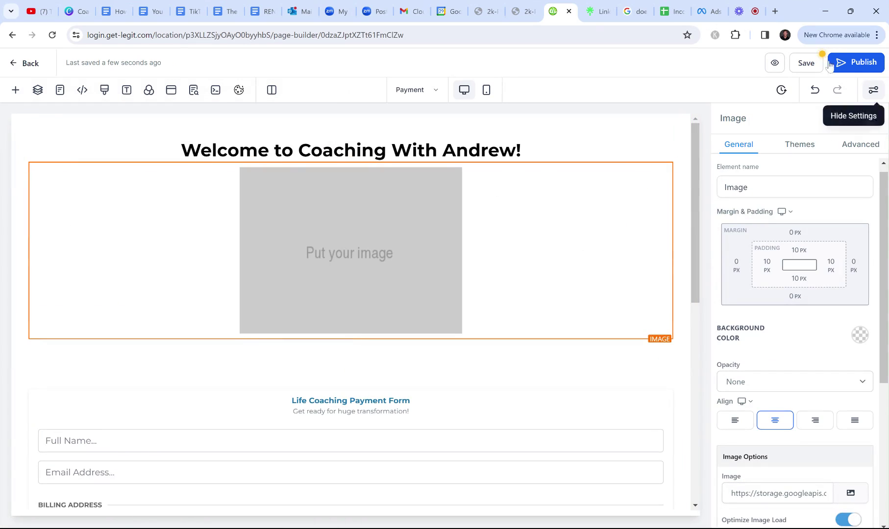
click(807, 64)
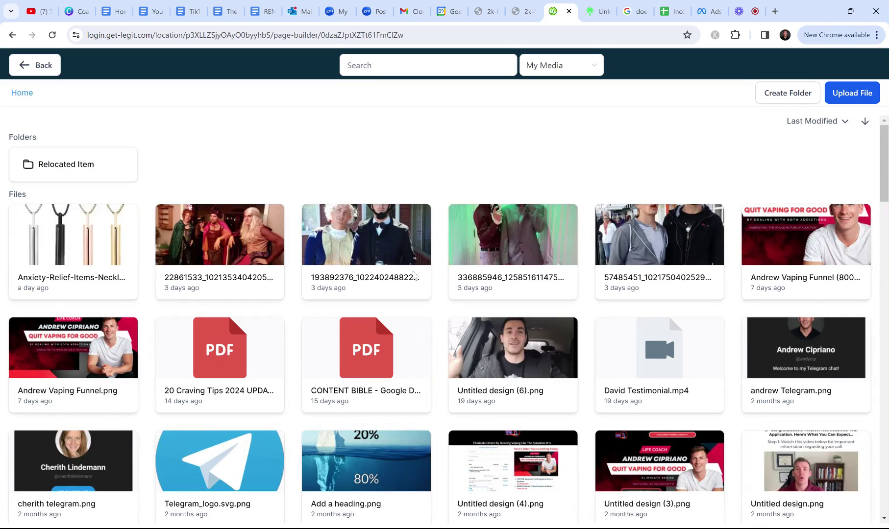
- Fill the image block with the yellow Life Coach portrait from the media library
scroll(274, 312, down, 10)
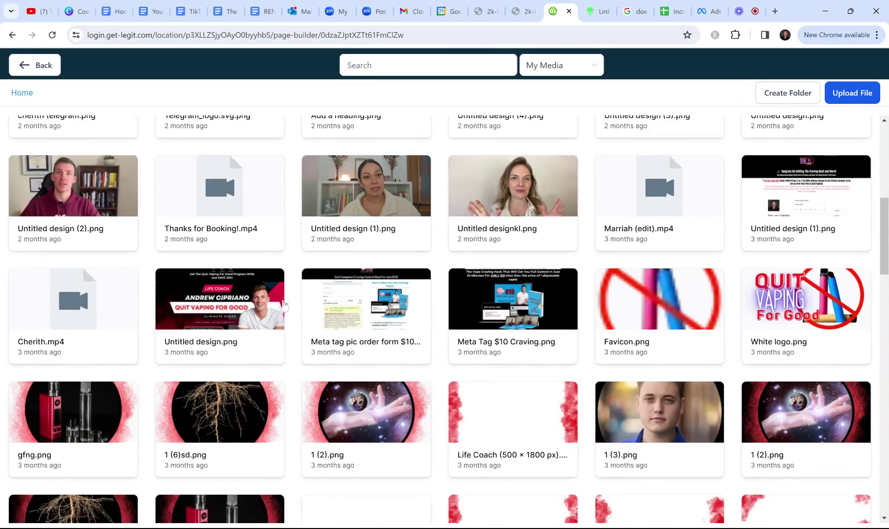
scroll(284, 304, down, 9)
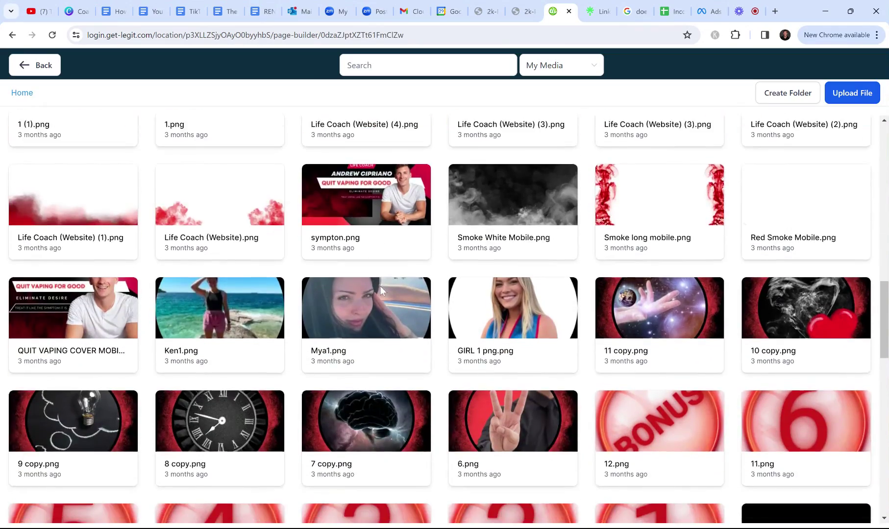
scroll(382, 291, down, 10)
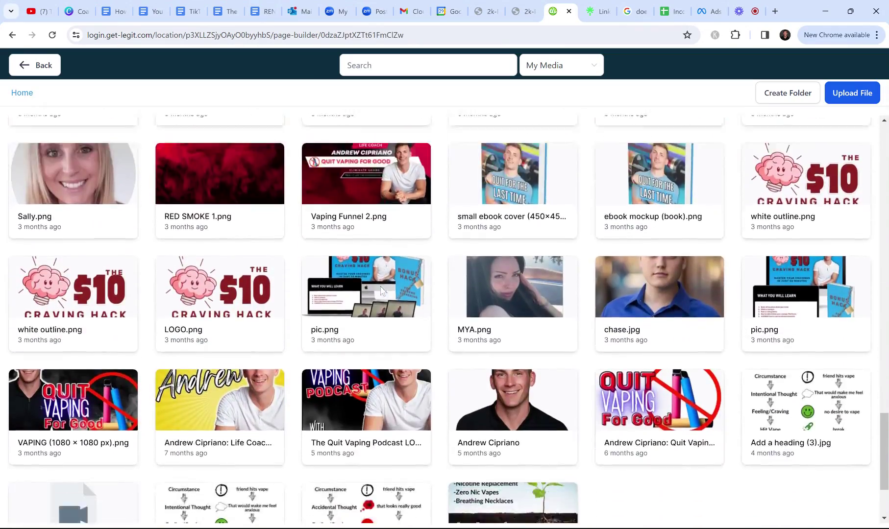
scroll(380, 285, down, 3)
click(255, 286)
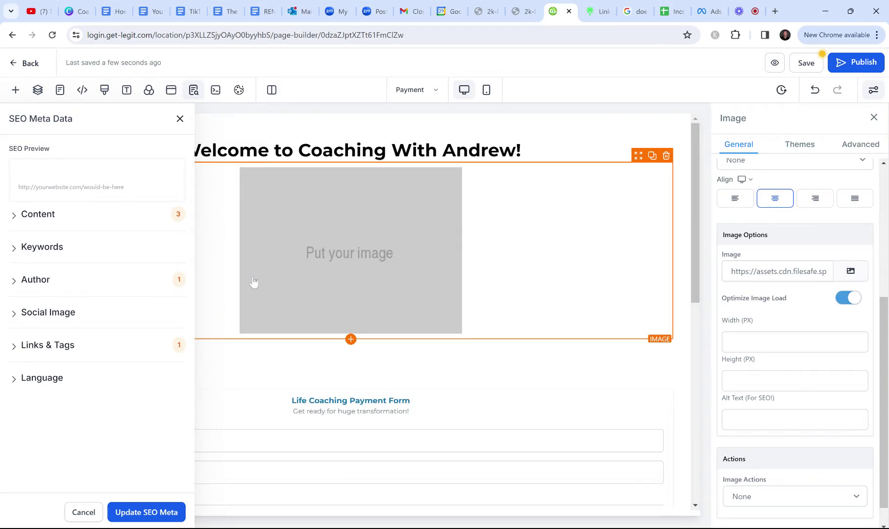
- Set the image width to 250 px
scroll(769, 296, down, 1)
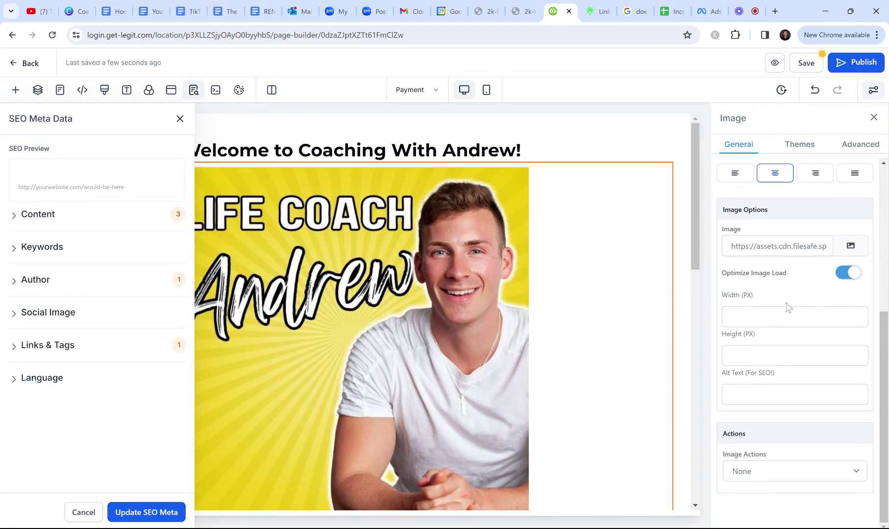
click(787, 316)
text(25)
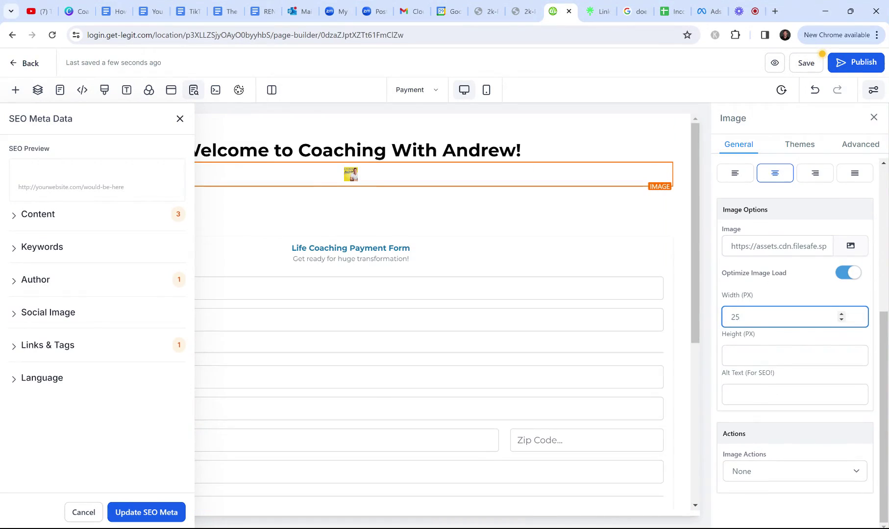
text(0)
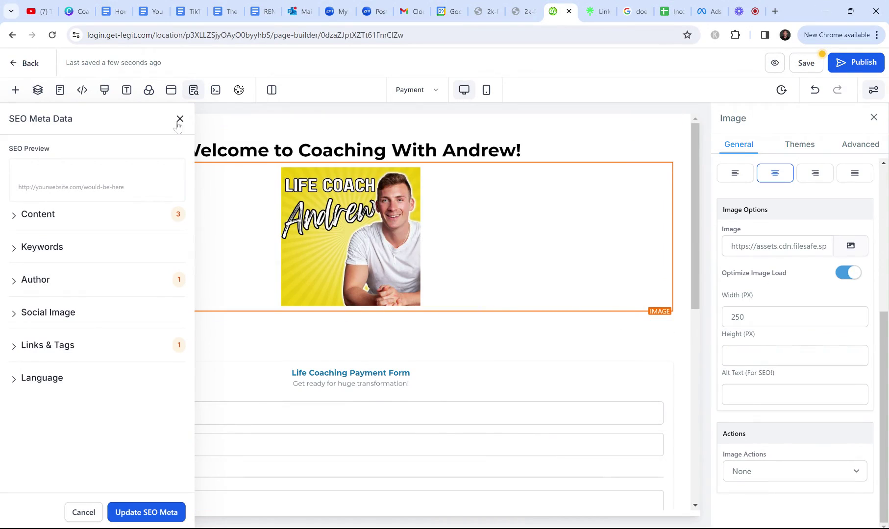
click(180, 119)
- Push the image down with a 29 px top margin
scroll(843, 362, up, 2)
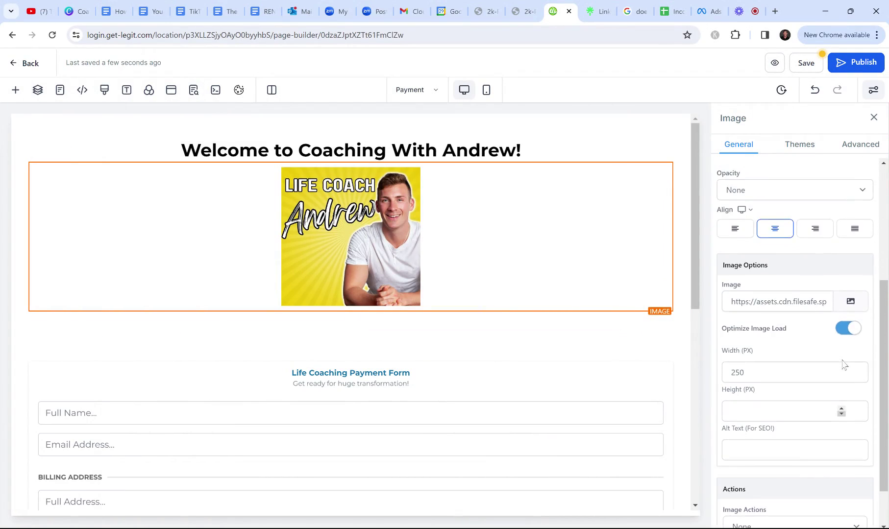
scroll(842, 361, up, 5)
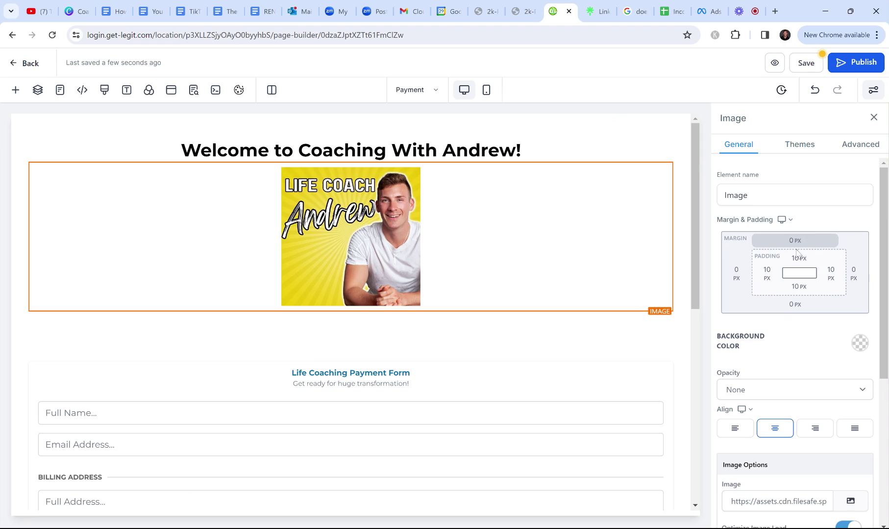
click(794, 245)
drag(758, 267, 787, 271)
click(820, 63)
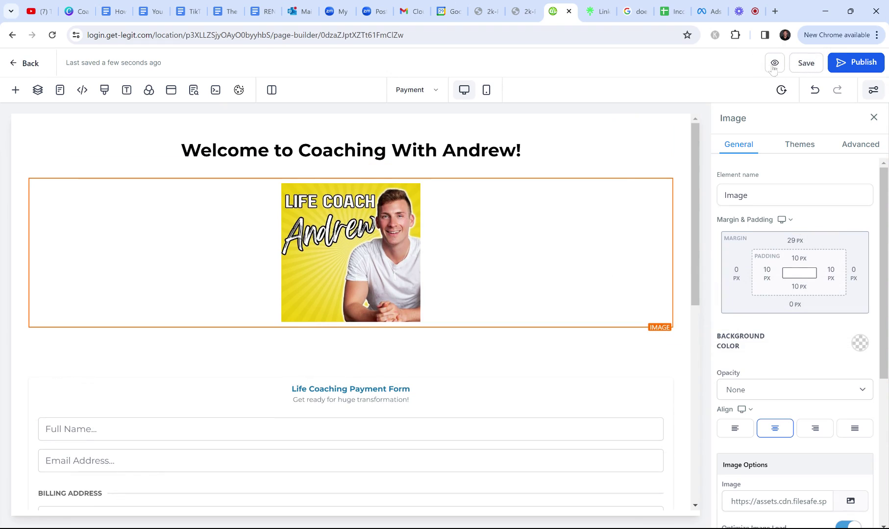
- Preview the Payment page in a new tab, scroll through it, then return to the builder
click(774, 63)
click(531, 11)
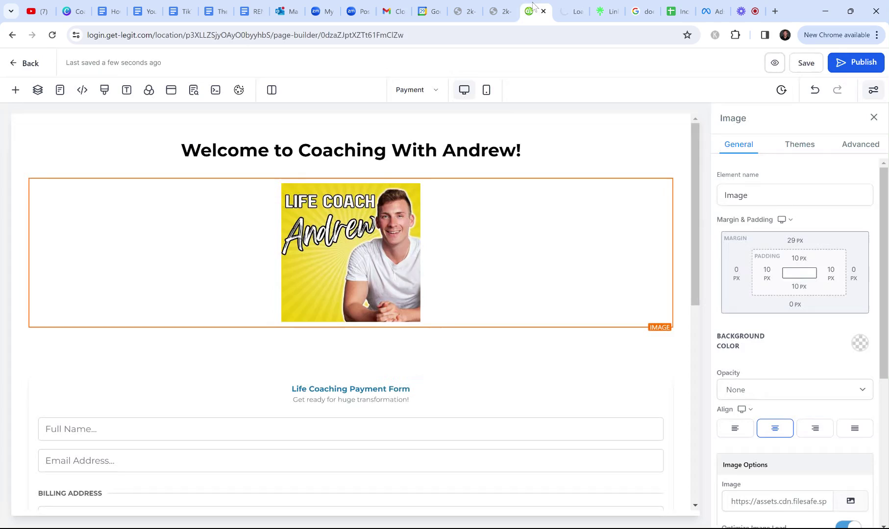
click(571, 6)
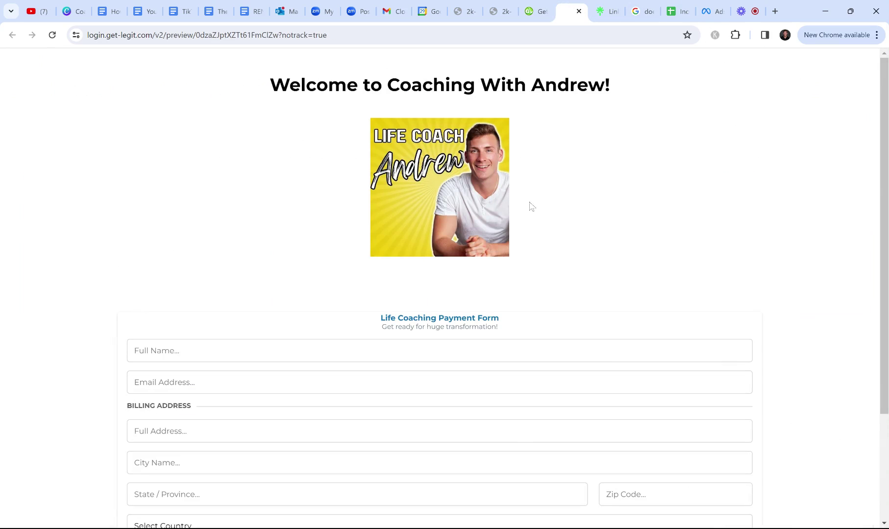
scroll(515, 181, down, 3)
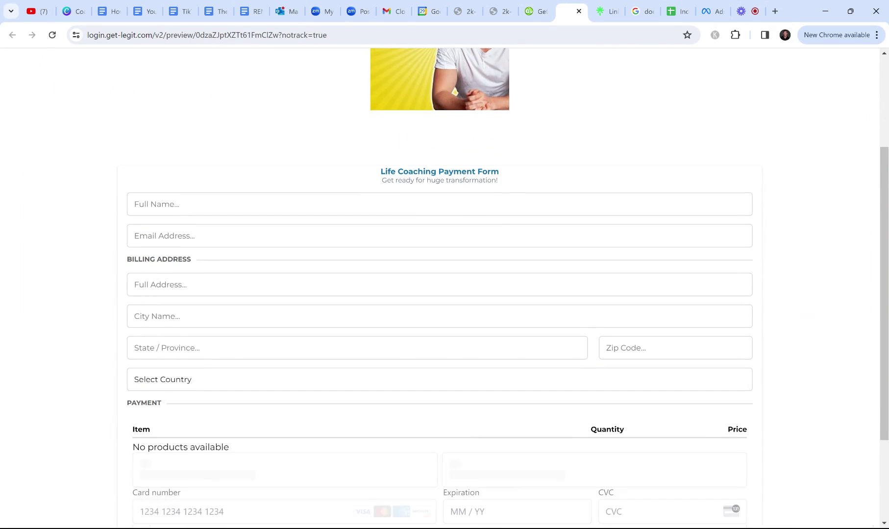
scroll(511, 189, down, 1)
scroll(511, 188, down, 1)
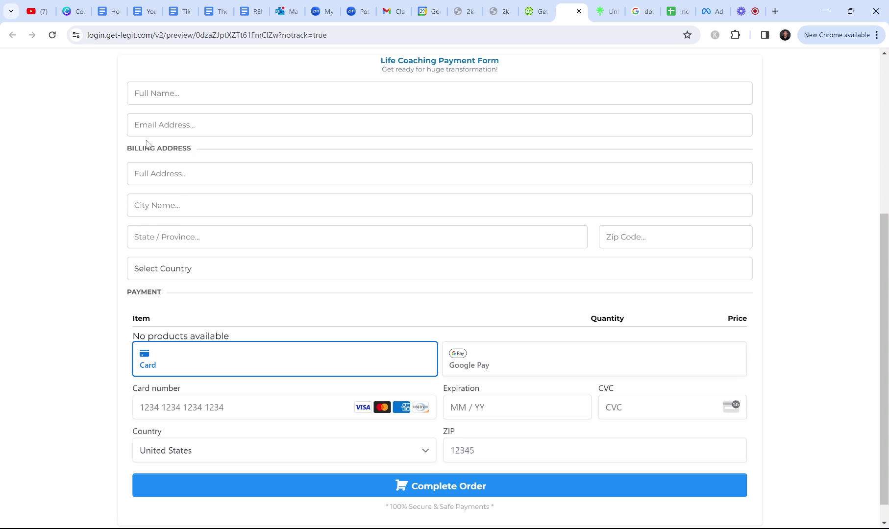
scroll(425, 311, down, 1)
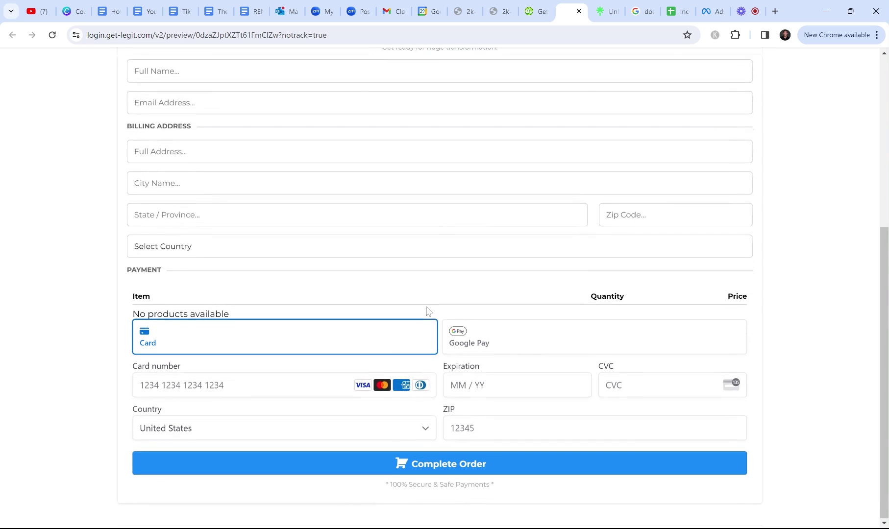
click(537, 11)
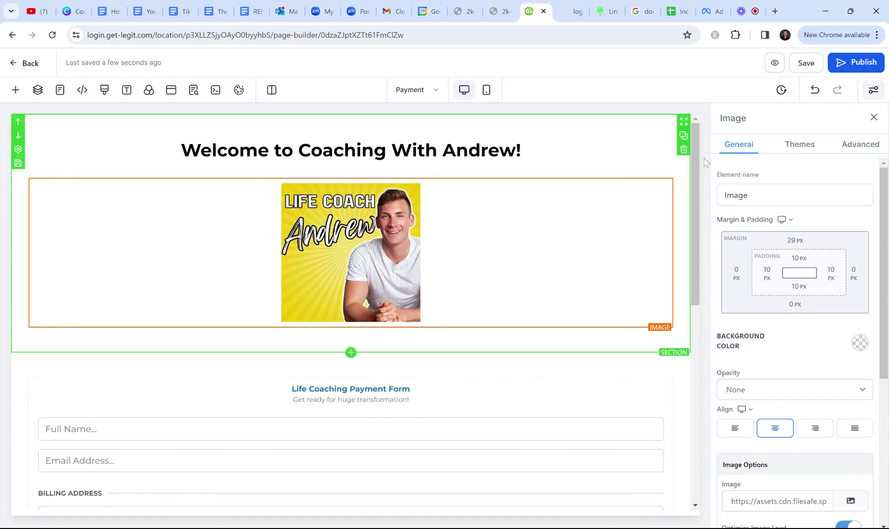
- Publish the Payment page to the coach's domain from the Select domain dialog
click(863, 64)
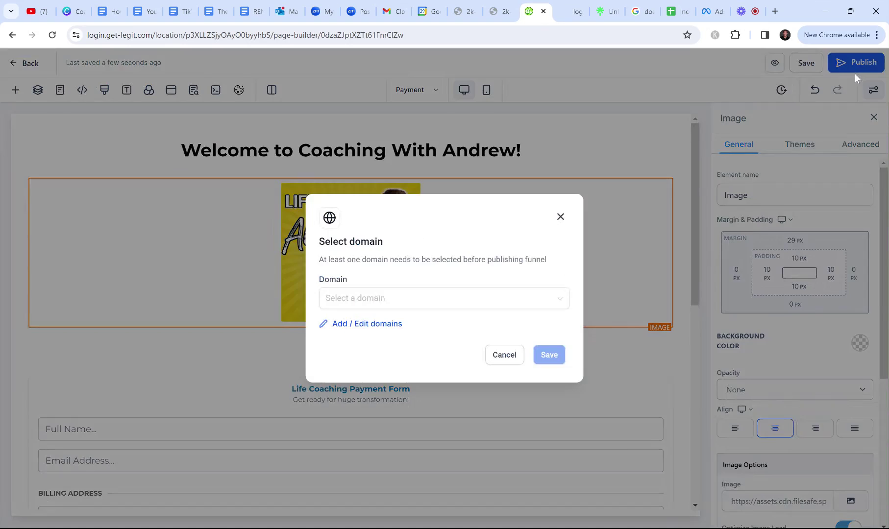
click(402, 299)
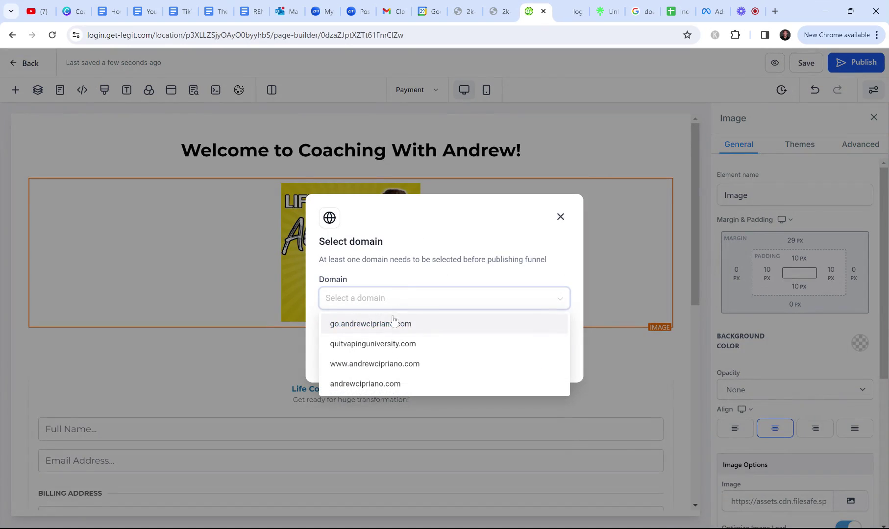
click(367, 385)
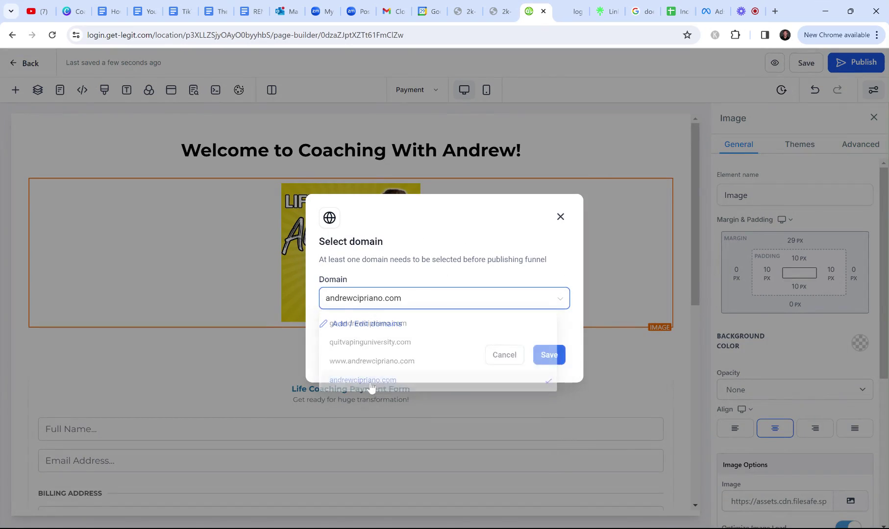
click(547, 358)
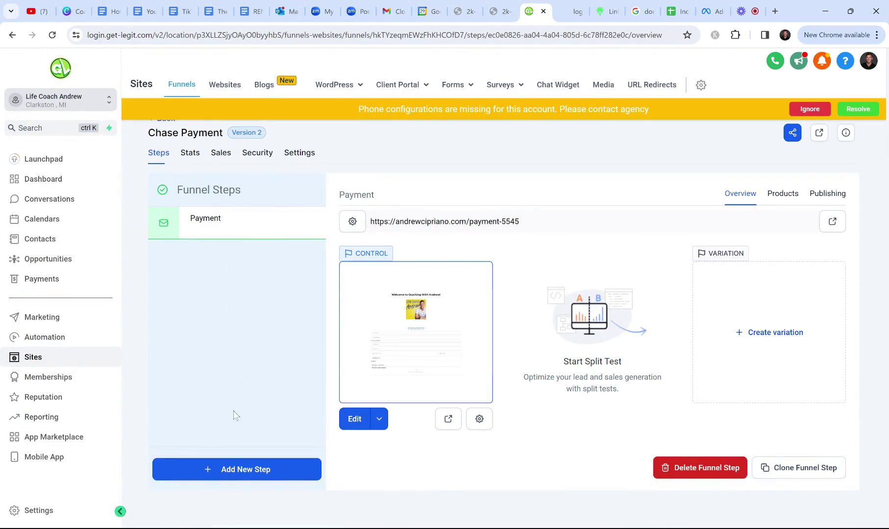
- Create a new funnel step named 'Thank You', leaving the path empty
click(240, 469)
text(Thank You)
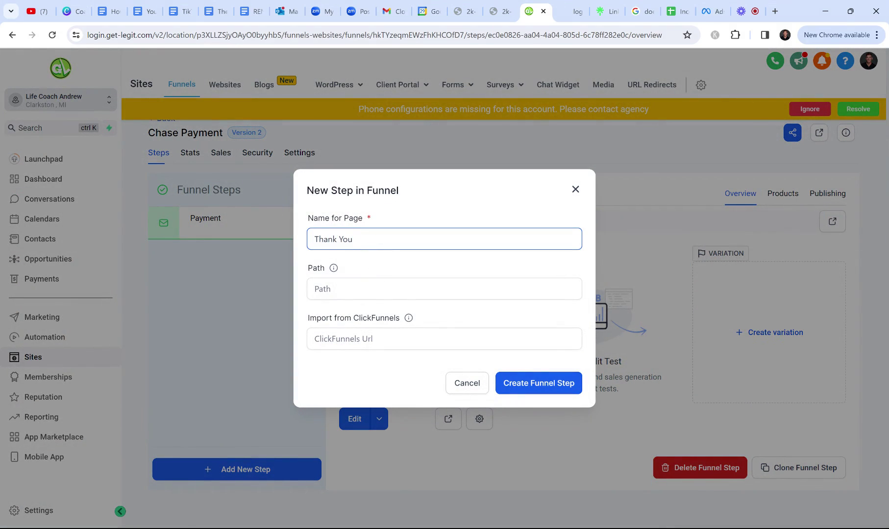
click(445, 288)
key(Tab)
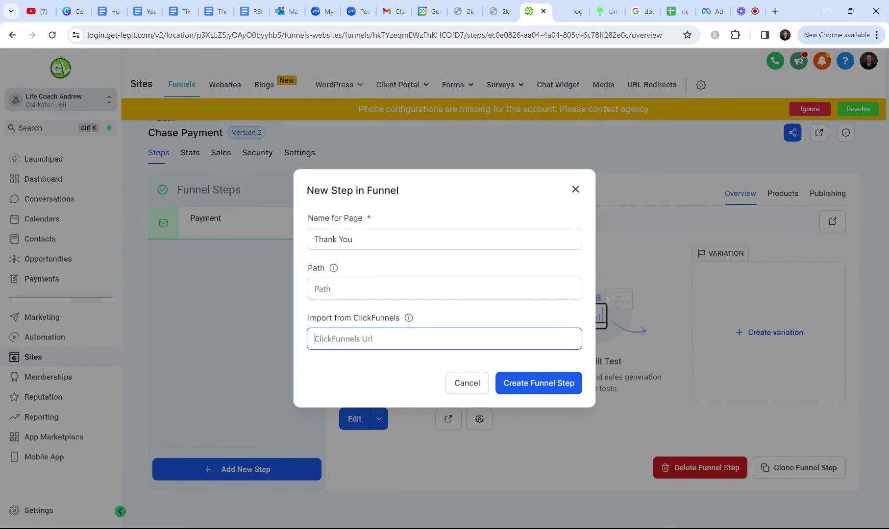
key(shift+Tab)
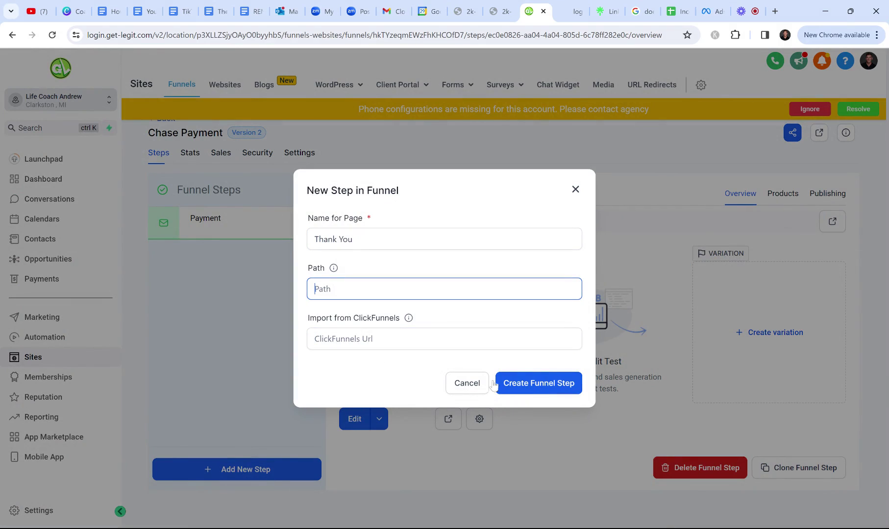
click(544, 385)
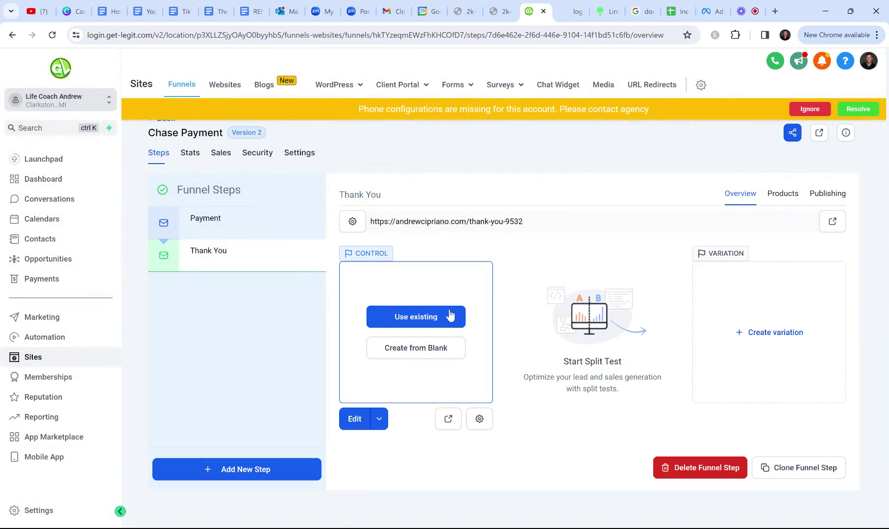
- Import the thank you page from the 5-month payment funnel into the Thank You step
click(427, 324)
click(366, 289)
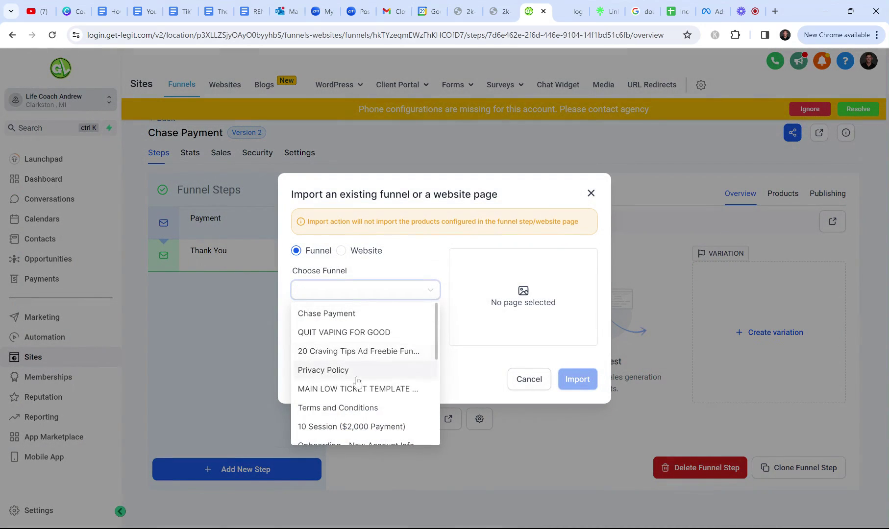
scroll(360, 375, down, 1)
scroll(347, 409, down, 5)
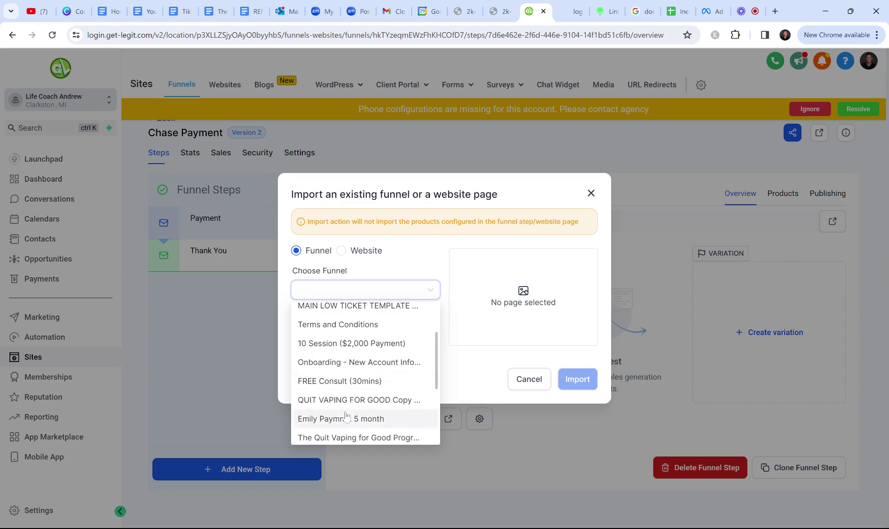
click(348, 394)
click(349, 337)
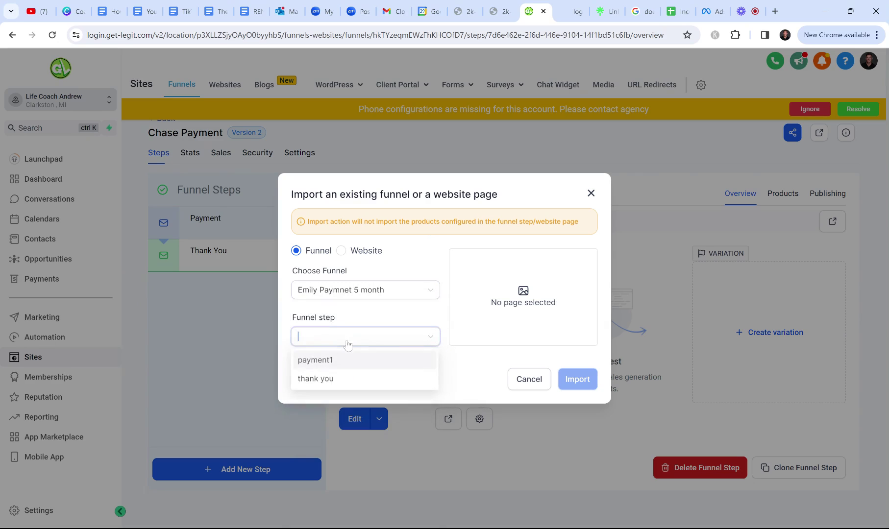
click(340, 379)
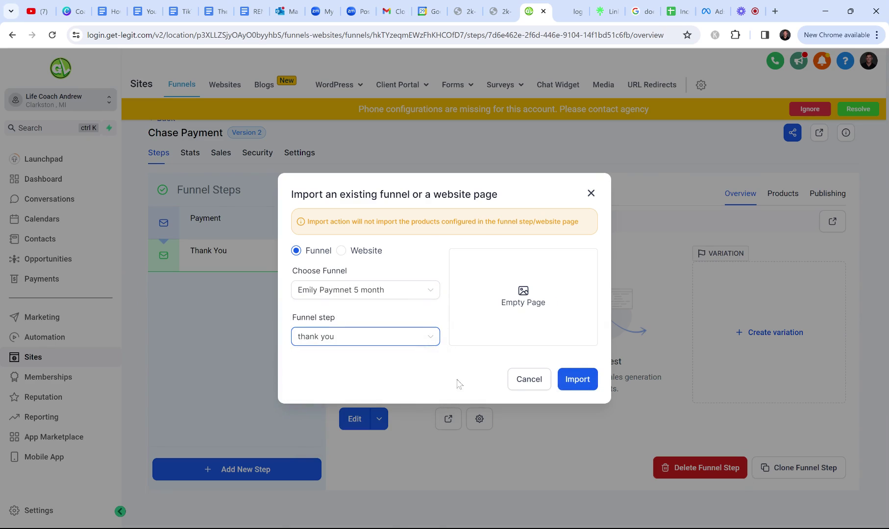
click(579, 381)
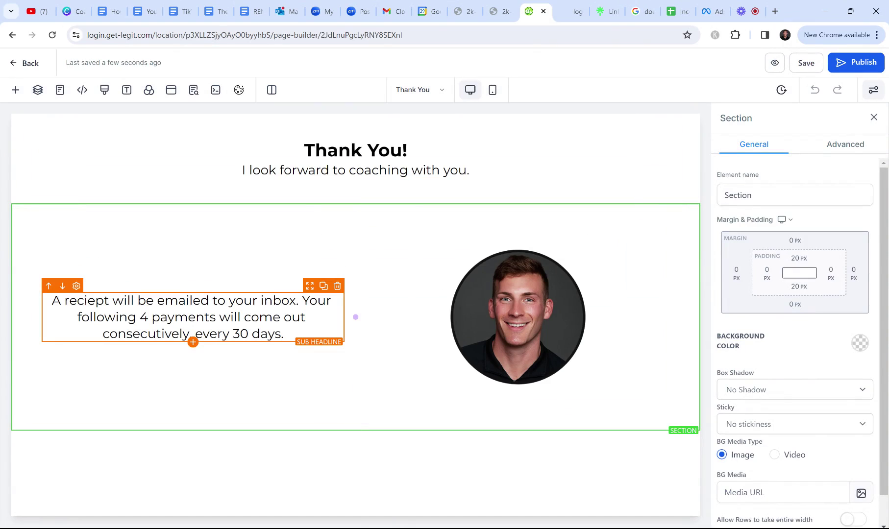
- Change the sub-headline's following payment count from 4 to 5
click(151, 317)
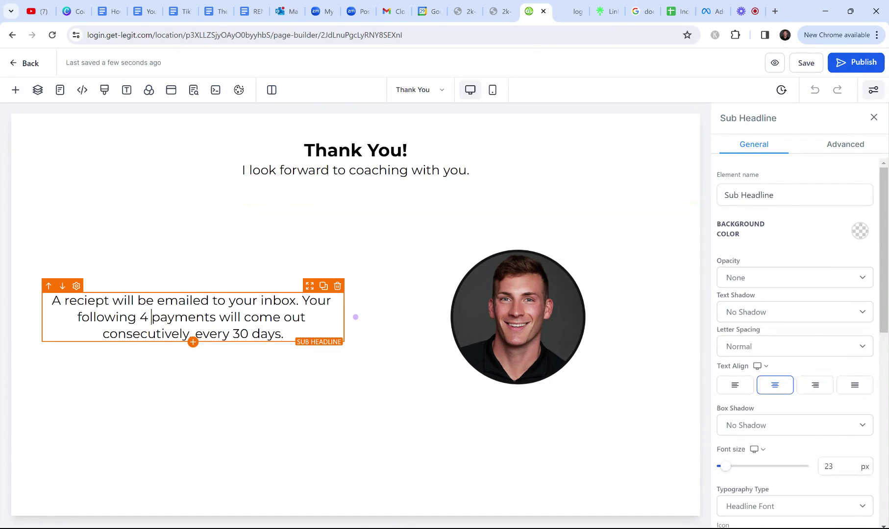
key(BackSpace)
text(5)
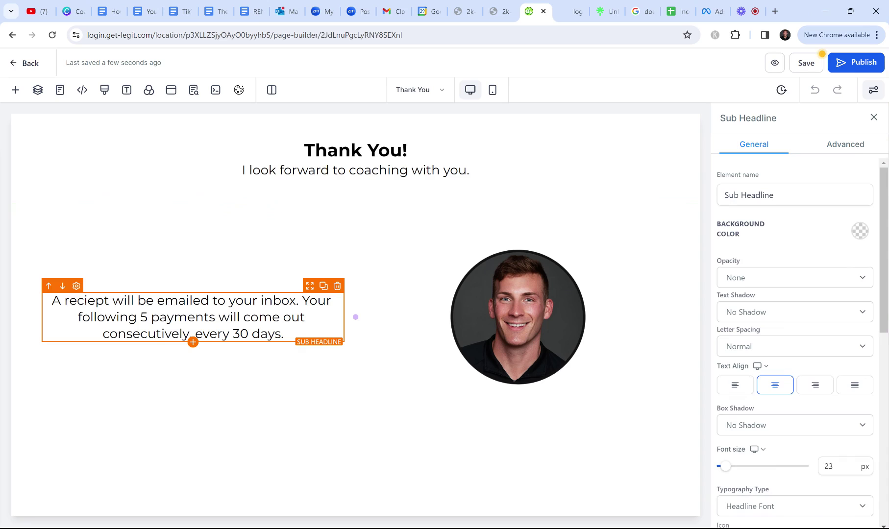
- Save and publish the updated Thank You page
click(808, 64)
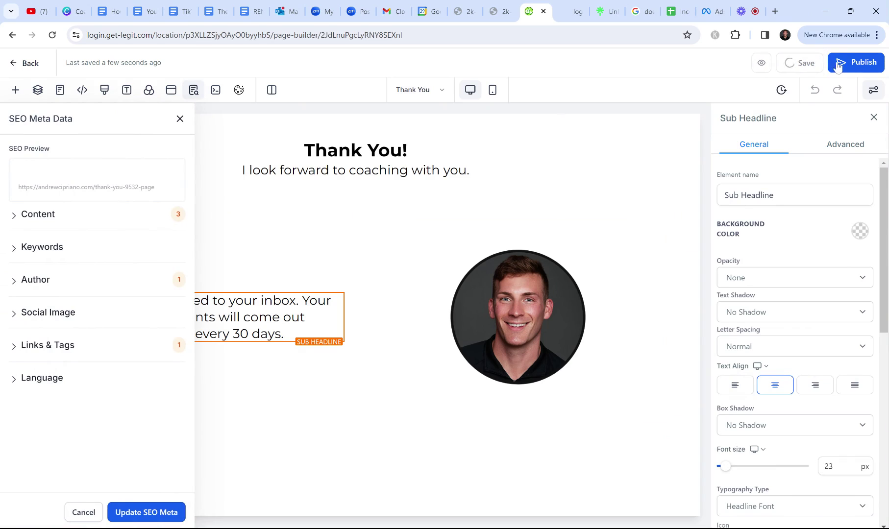
click(180, 119)
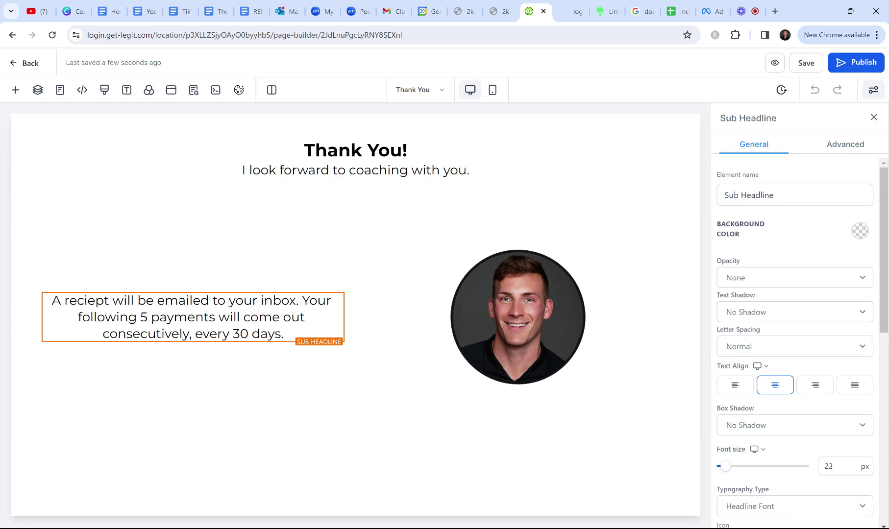
click(840, 62)
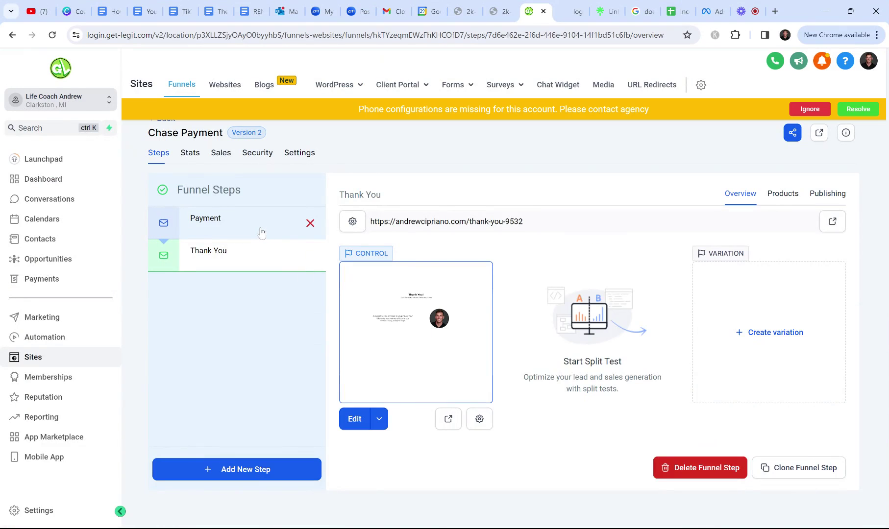
- Select the Payment step and view its Products tab
click(261, 232)
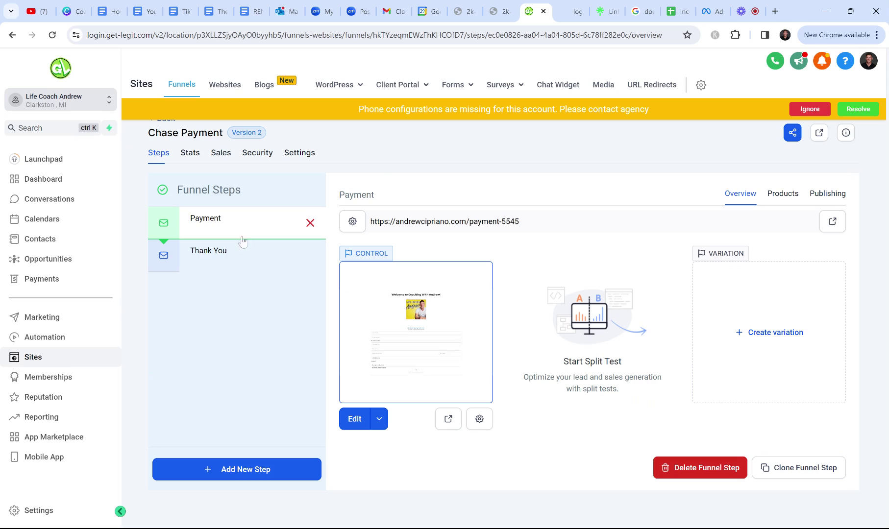
click(808, 110)
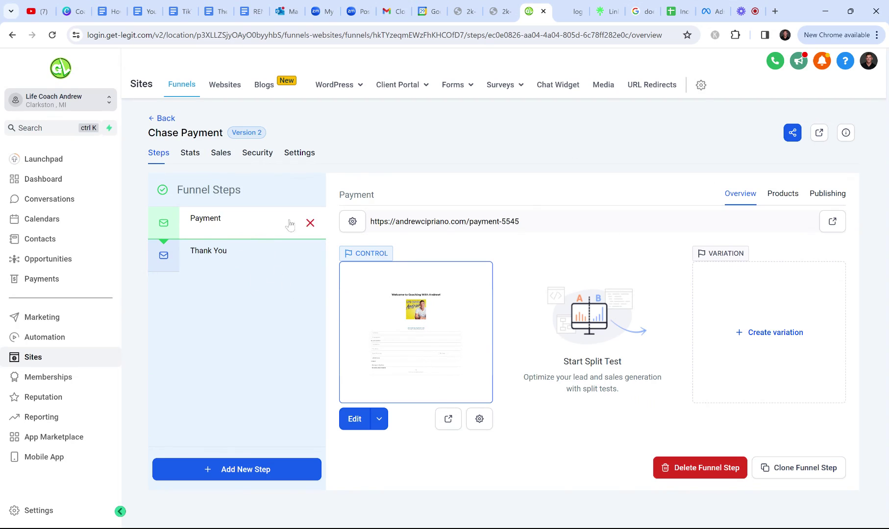
click(783, 195)
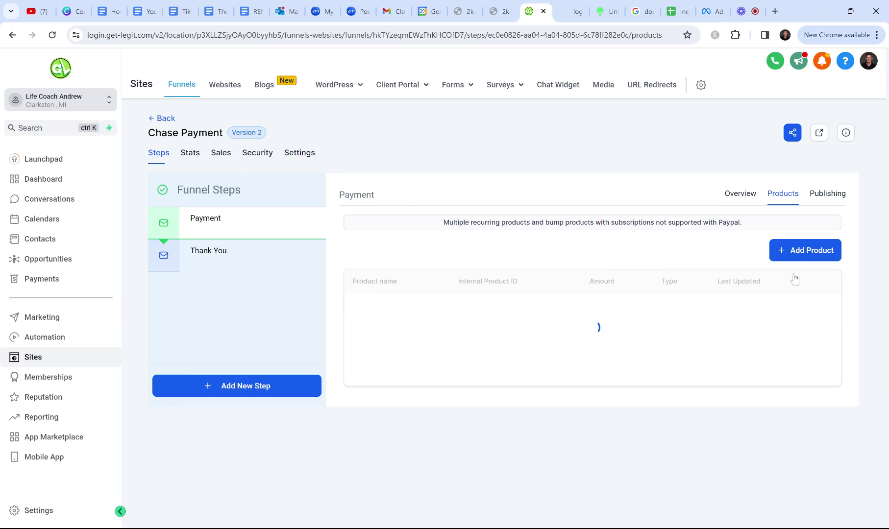
- Add the monthly coaching product at its @ 700 price to the Payment step and save
click(799, 254)
scroll(801, 258, down, 1)
click(439, 289)
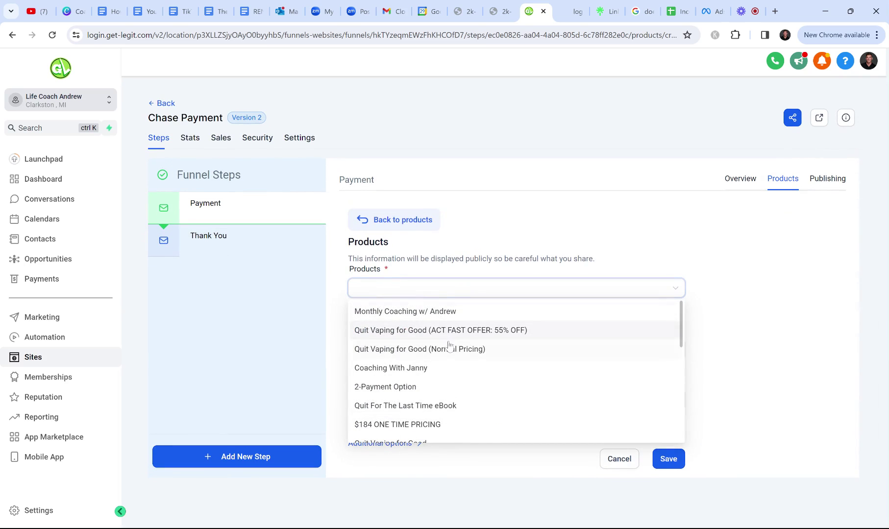
scroll(448, 365, down, 3)
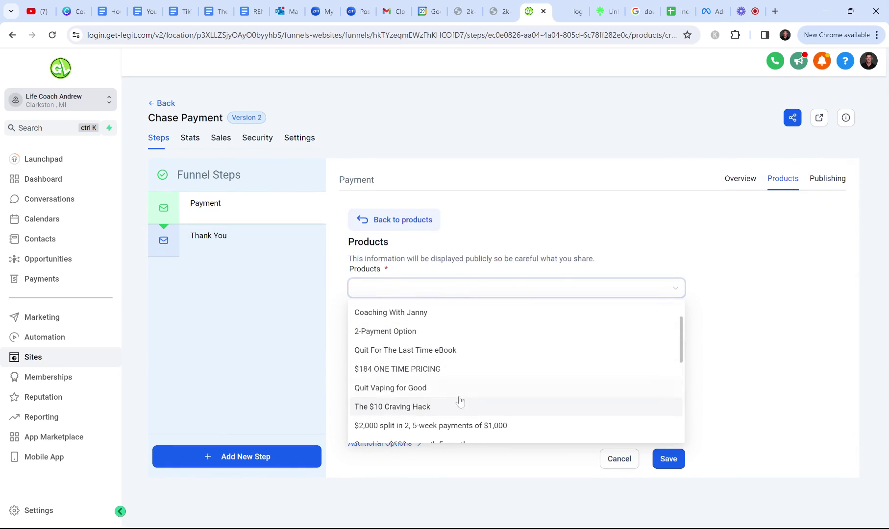
scroll(461, 392, up, 3)
click(430, 313)
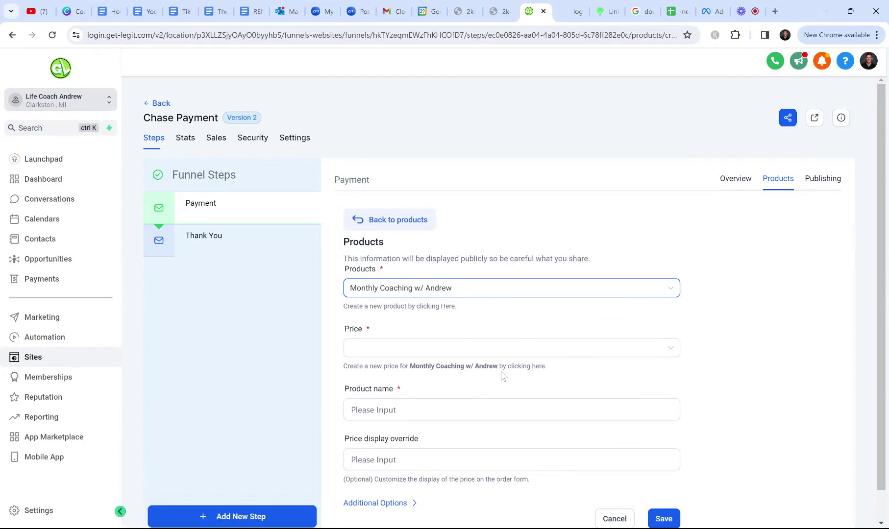
click(493, 351)
click(476, 370)
scroll(483, 420, down, 1)
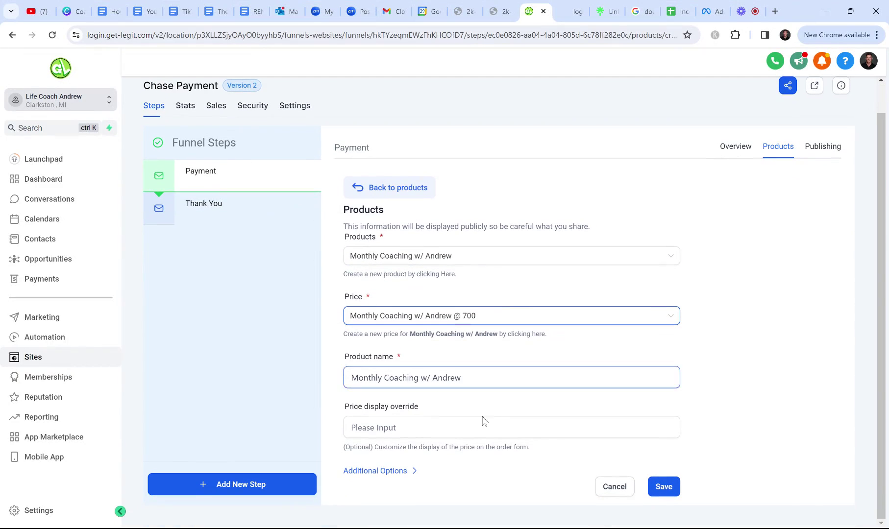
click(667, 489)
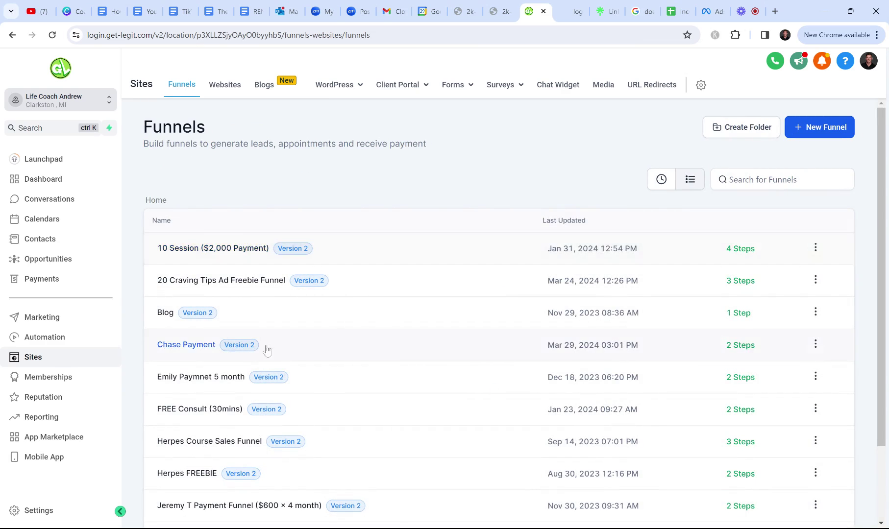
scroll(266, 347, down, 2)
click(217, 253)
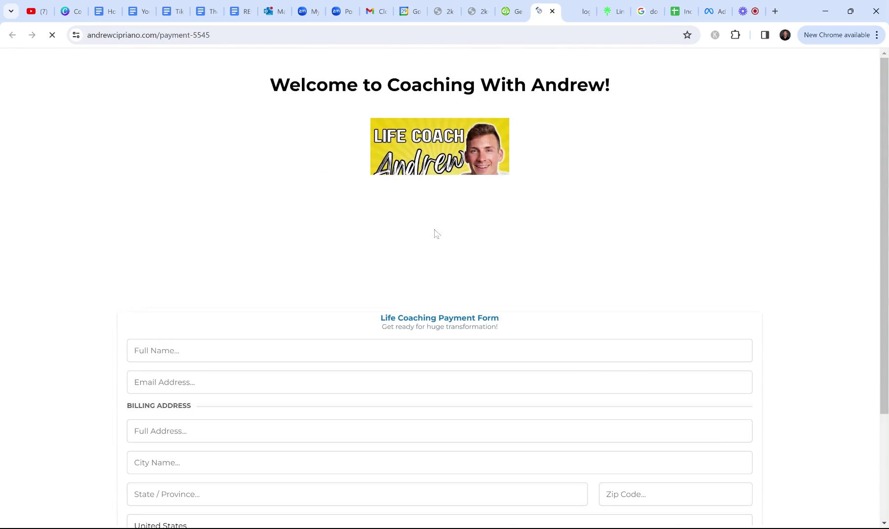
scroll(541, 108, down, 3)
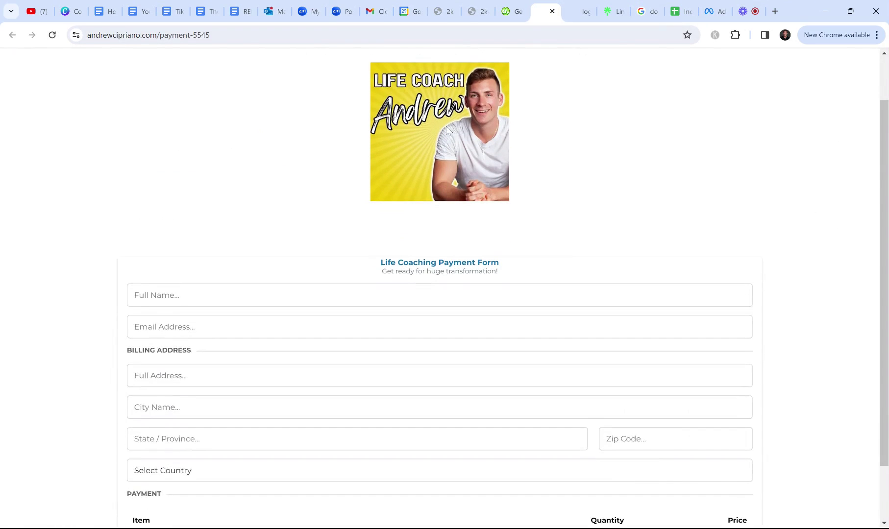
scroll(310, 250, down, 3)
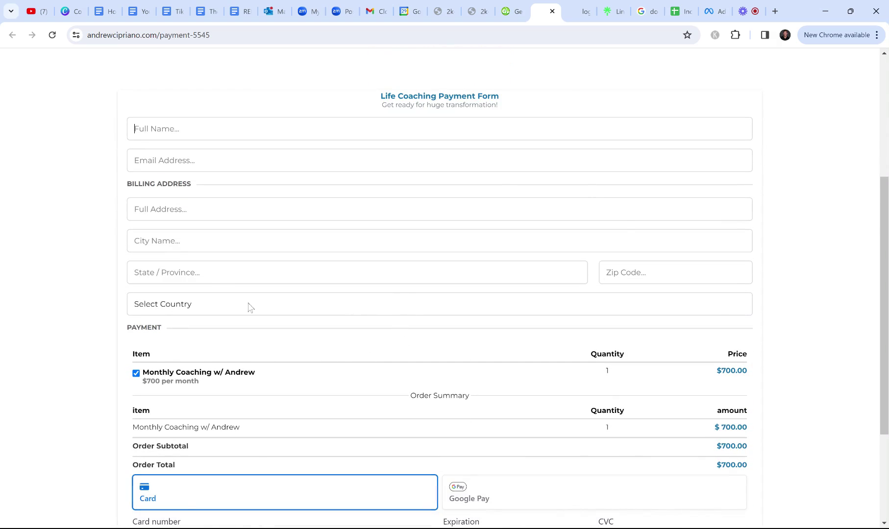
scroll(539, 330, down, 3)
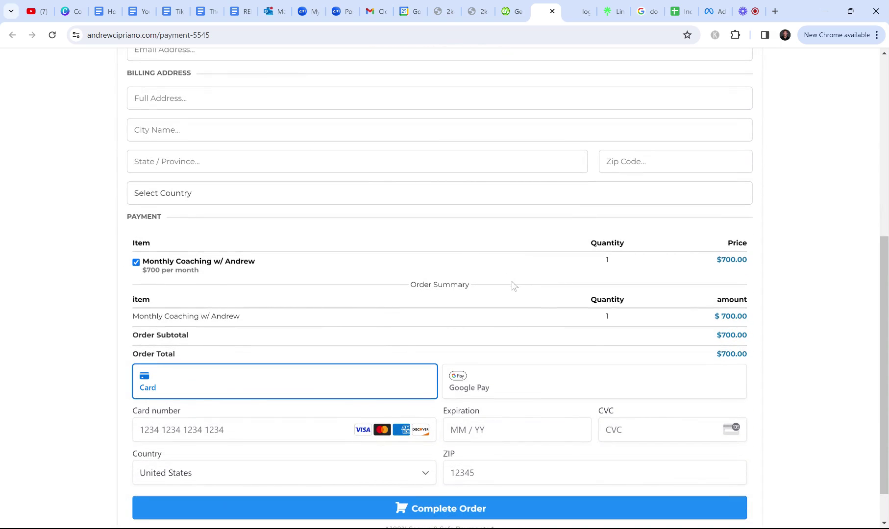
scroll(514, 286, up, 3)
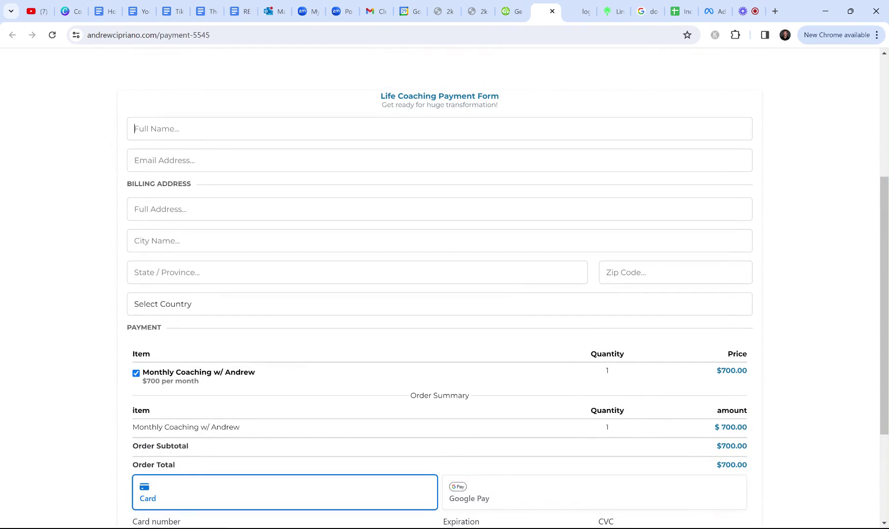
click(513, 11)
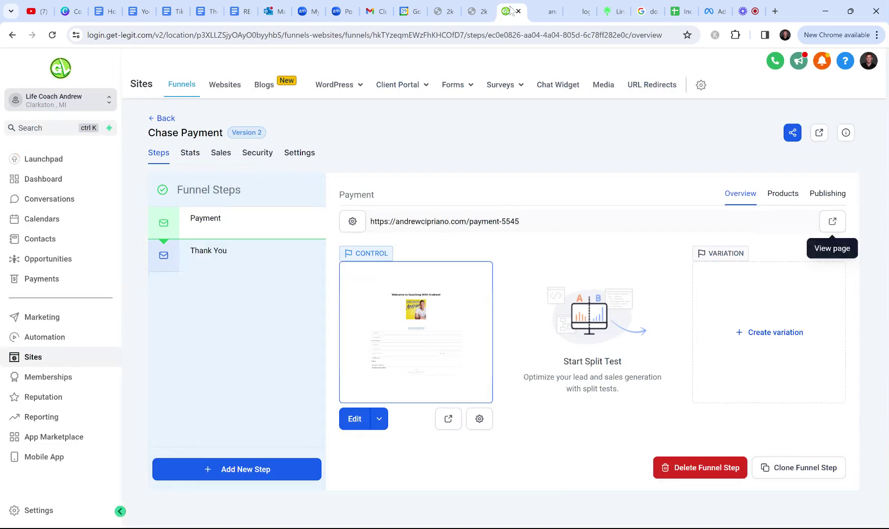
- Go back to the funnels list and open the 10 Session ($2,000 Payment) funnel
click(150, 121)
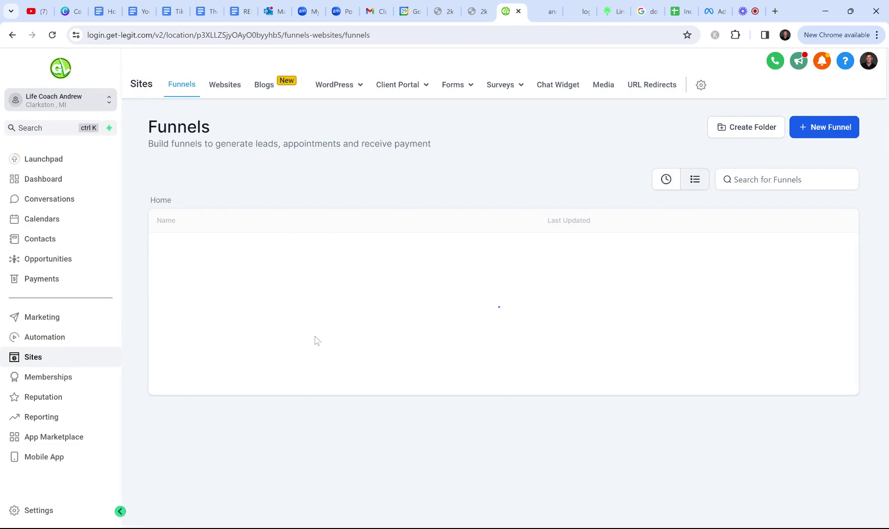
scroll(304, 332, down, 2)
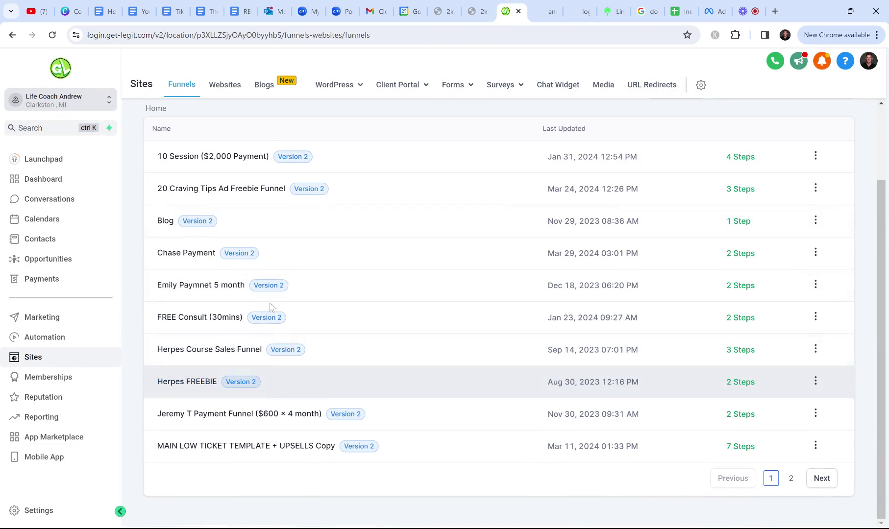
click(245, 157)
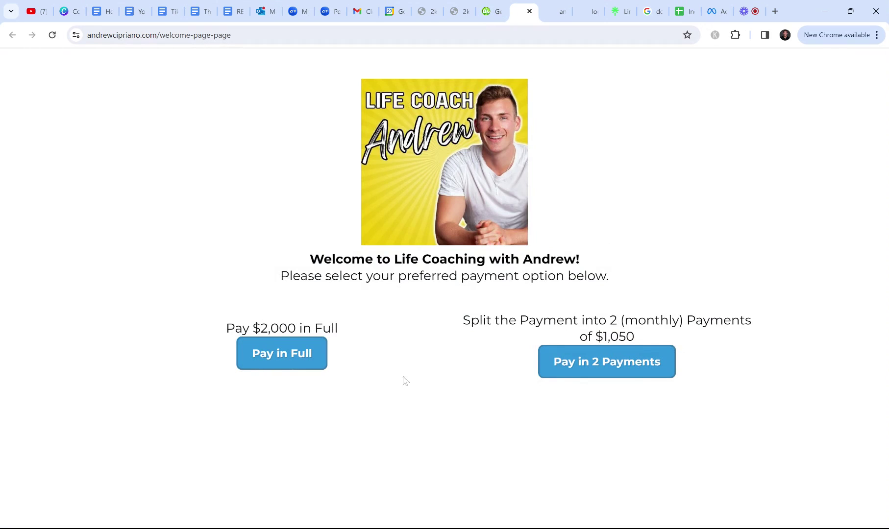
- Preview the Pay in Full checkout page in a new tab
ctrl+click(286, 361)
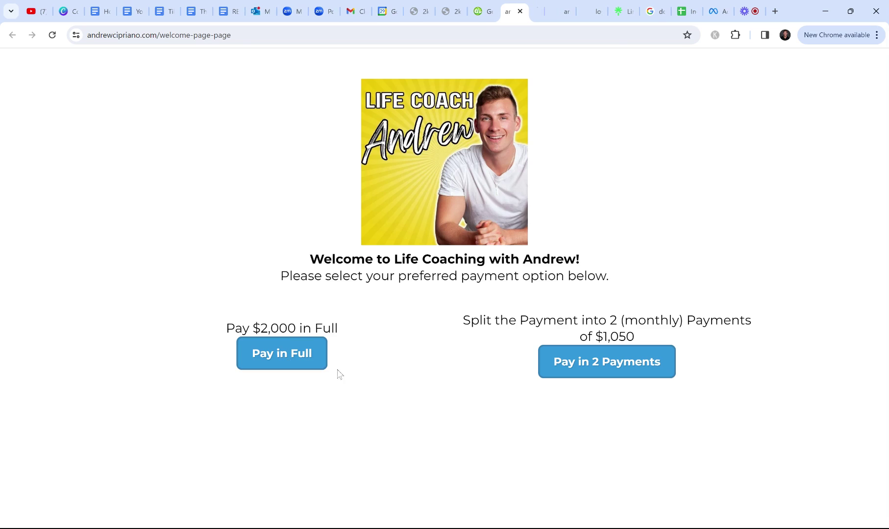
click(530, 11)
scroll(368, 252, down, 3)
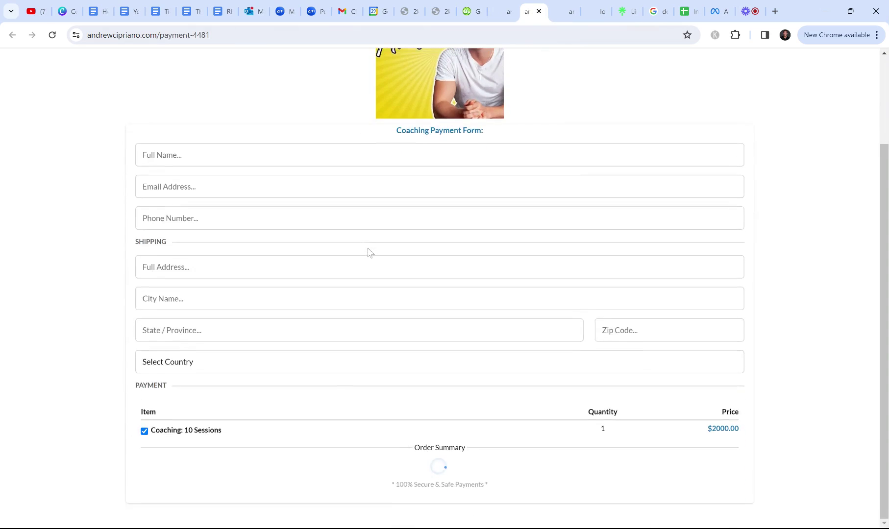
scroll(540, 333, down, 1)
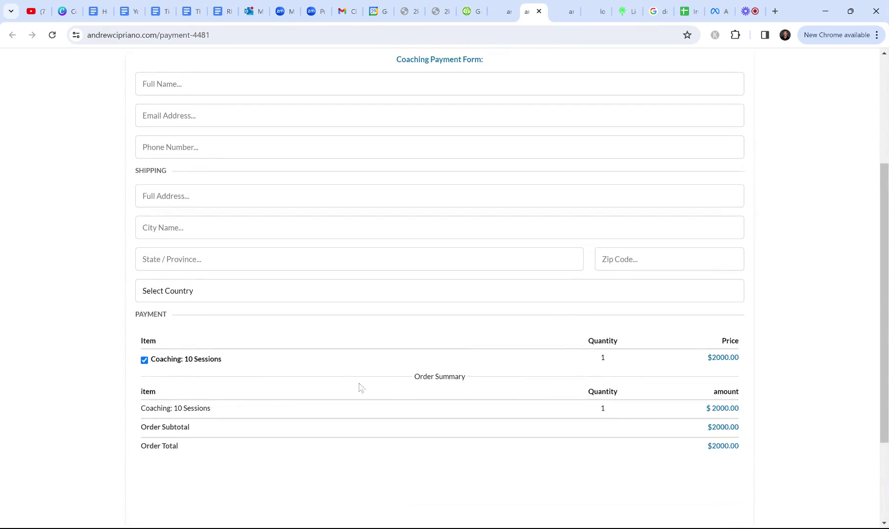
scroll(378, 383, down, 5)
scroll(416, 376, up, 6)
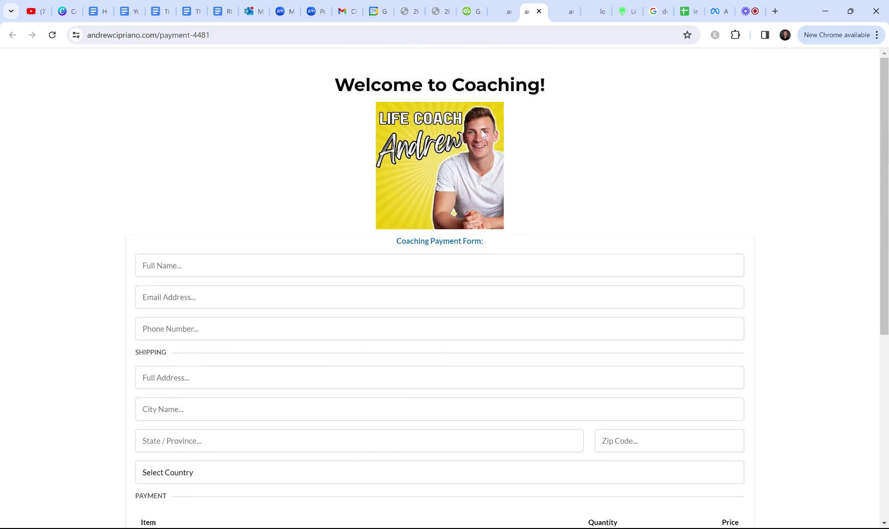
click(489, 17)
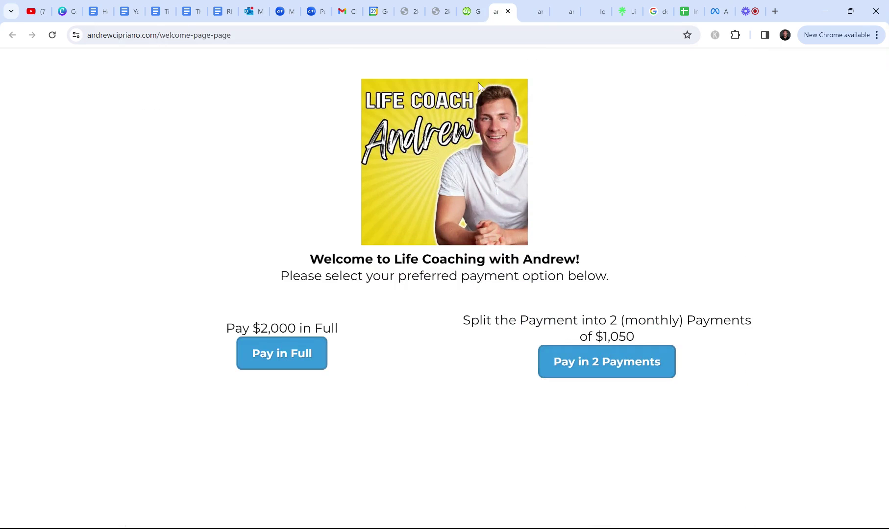
- Preview the Pay in 2 Payments checkout with its $1,050 total, then return to the welcome page
click(629, 368)
click(539, 15)
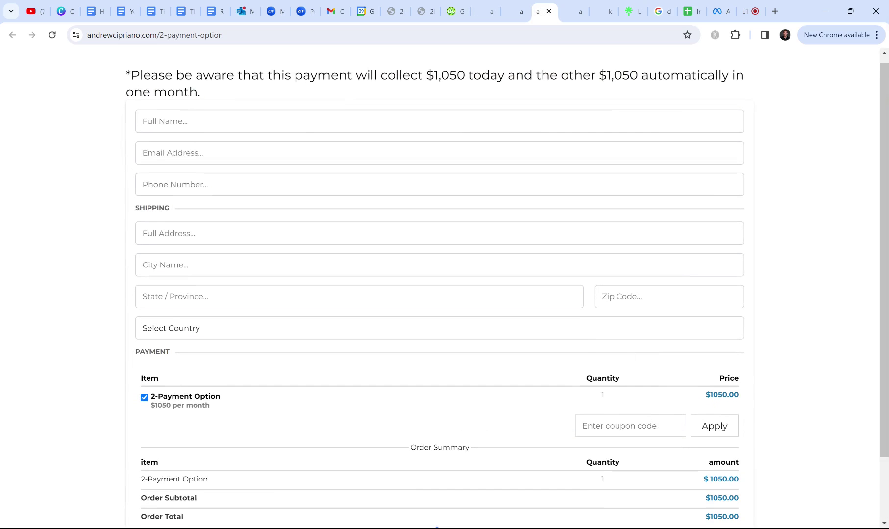
scroll(713, 384, down, 1)
scroll(713, 384, up, 1)
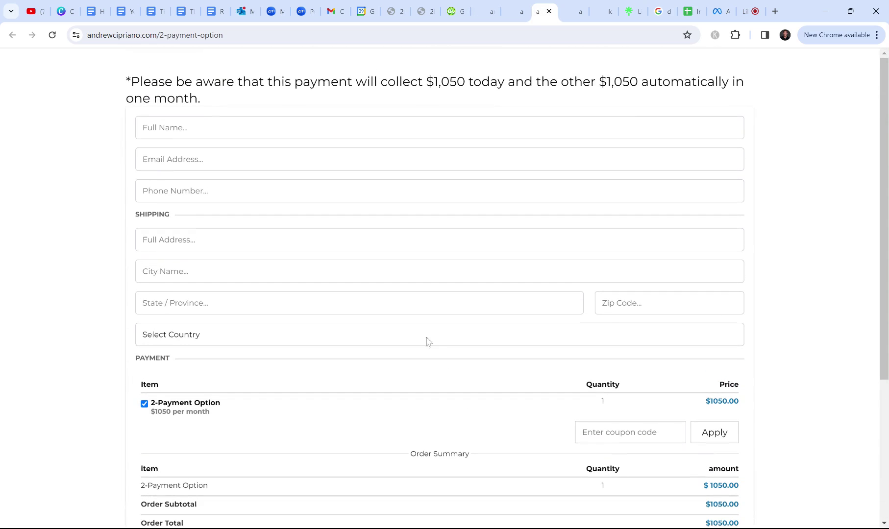
click(510, 13)
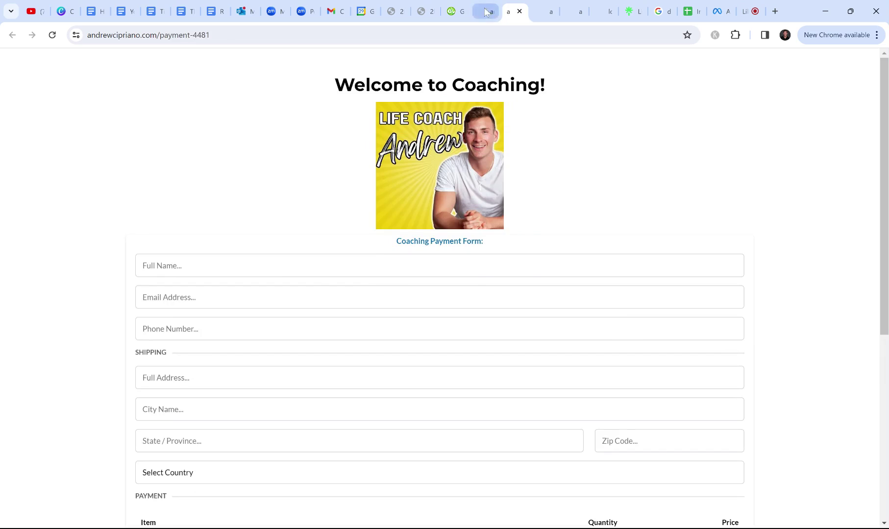
click(485, 12)
click(454, 13)
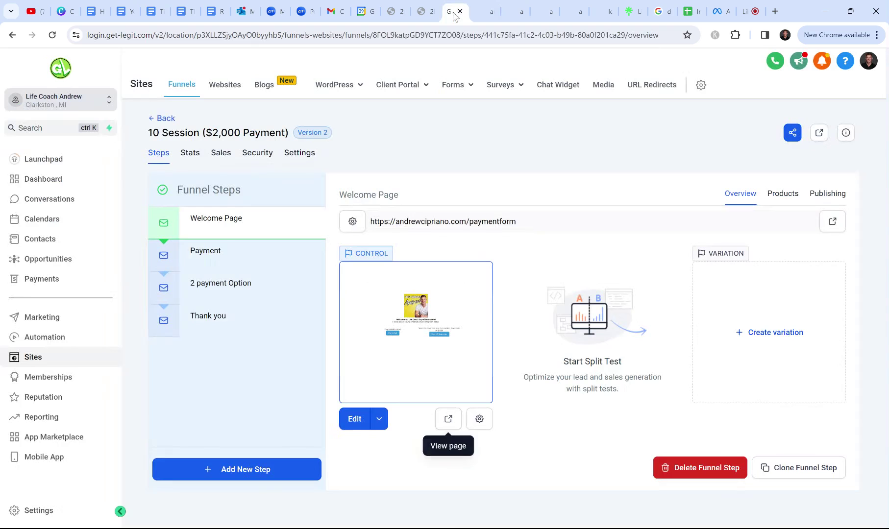
click(486, 12)
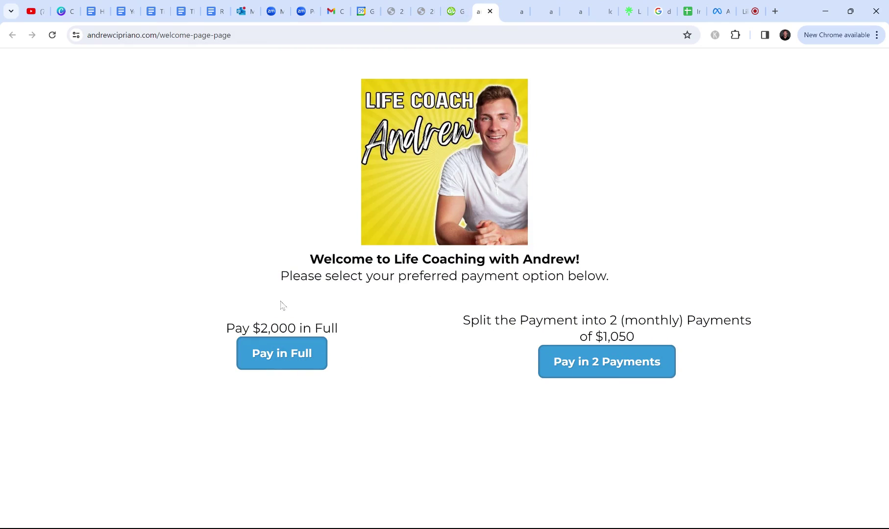
click(455, 12)
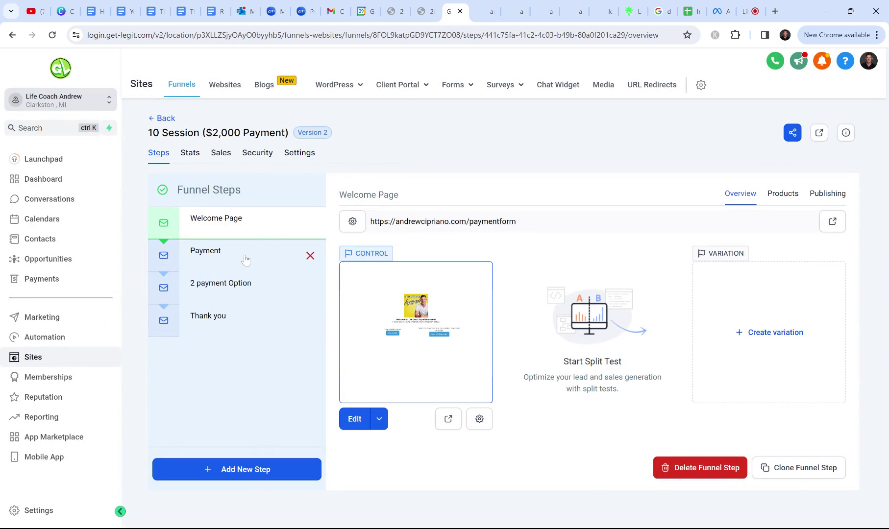
click(479, 15)
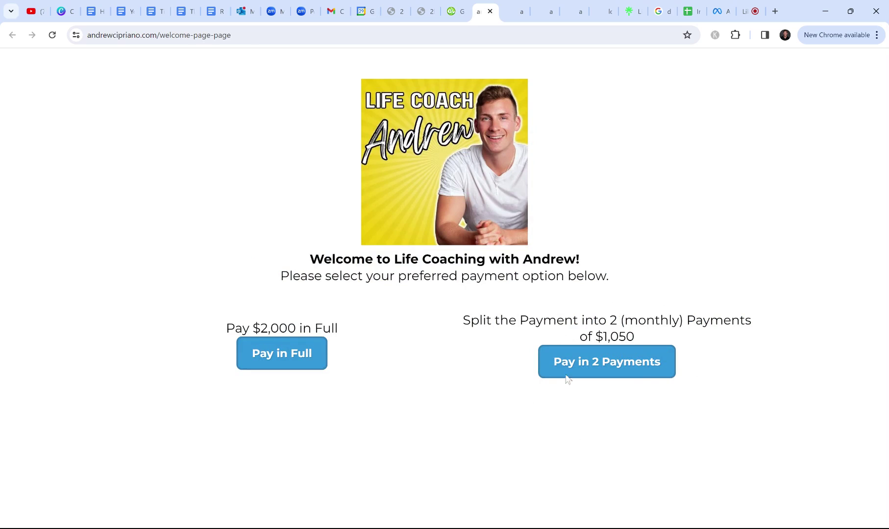
click(456, 11)
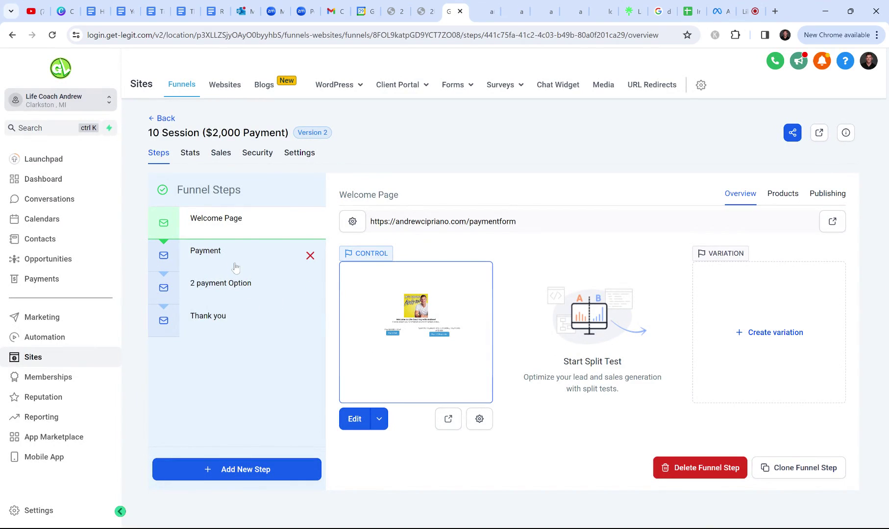
click(519, 11)
scroll(480, 313, down, 5)
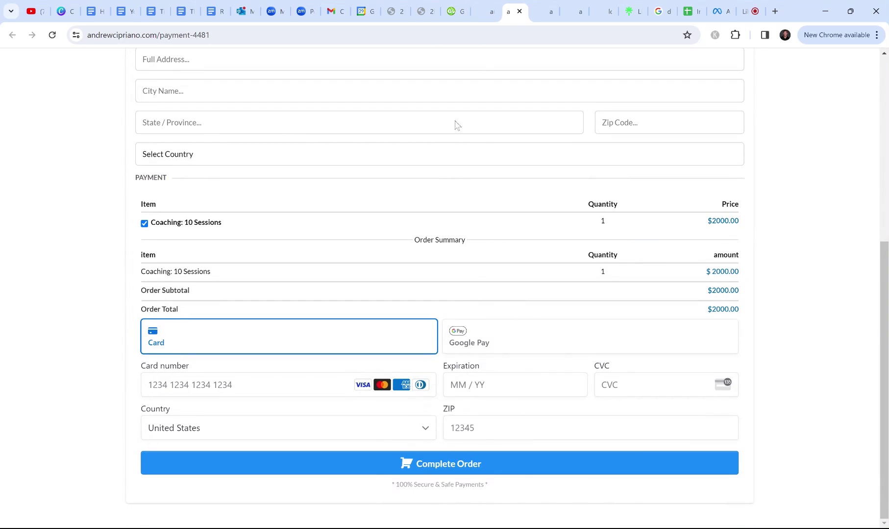
click(453, 11)
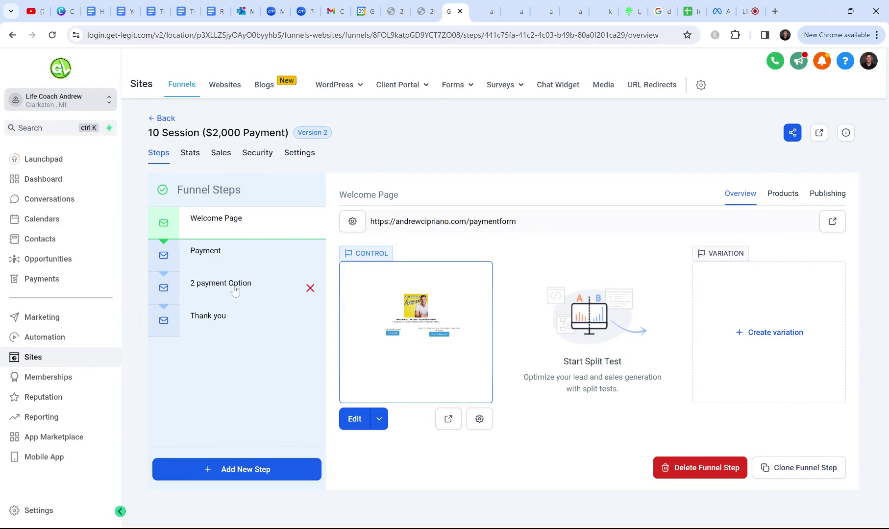
click(479, 12)
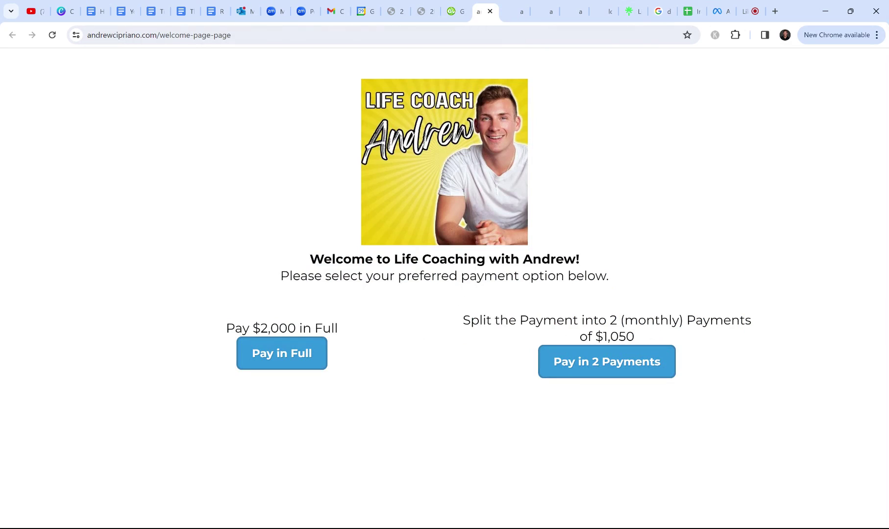
click(515, 11)
click(549, 11)
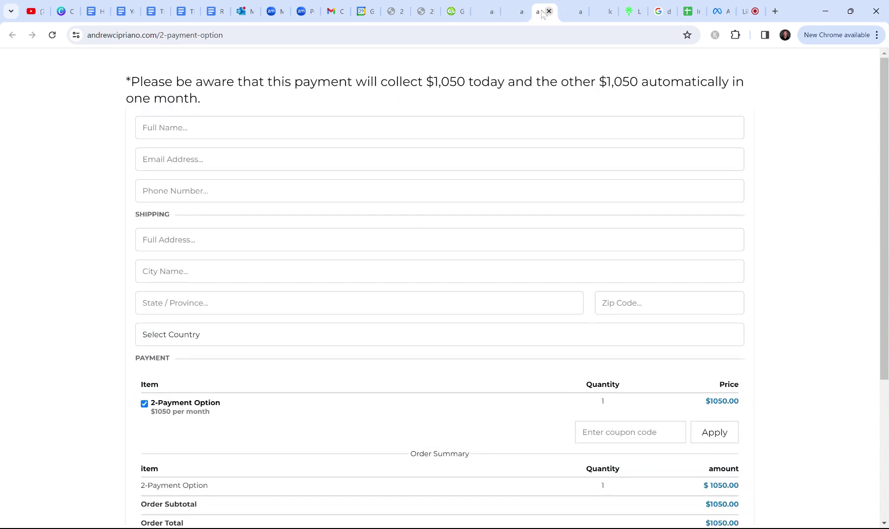
scroll(532, 179, down, 4)
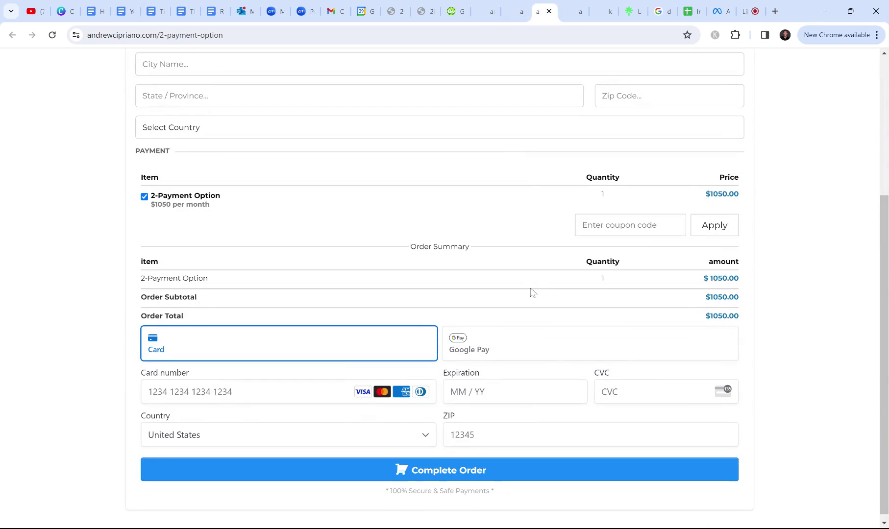
click(460, 13)
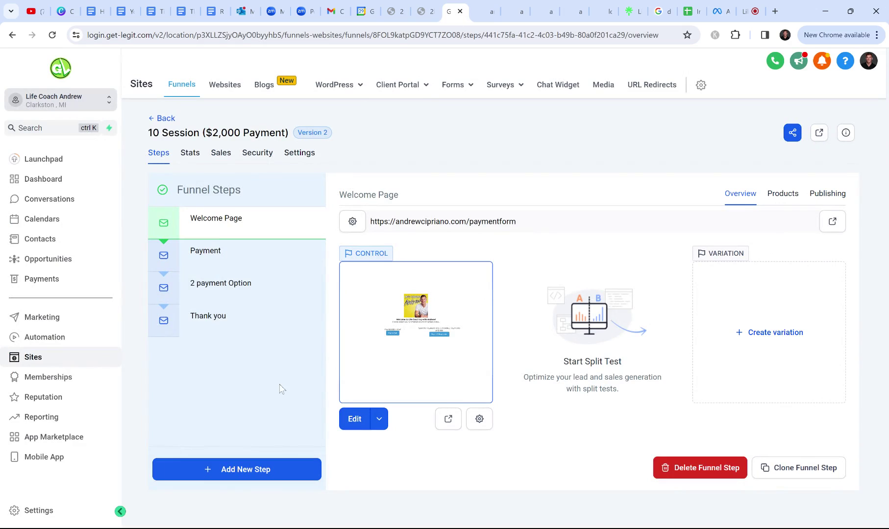
click(210, 258)
- Review the products on the Payment, 2 payment Option and Welcome Page steps
click(776, 195)
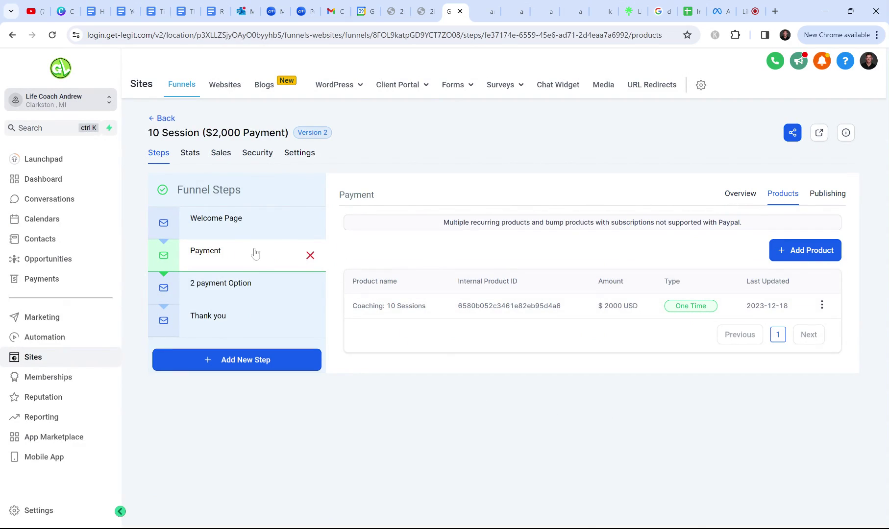
click(213, 304)
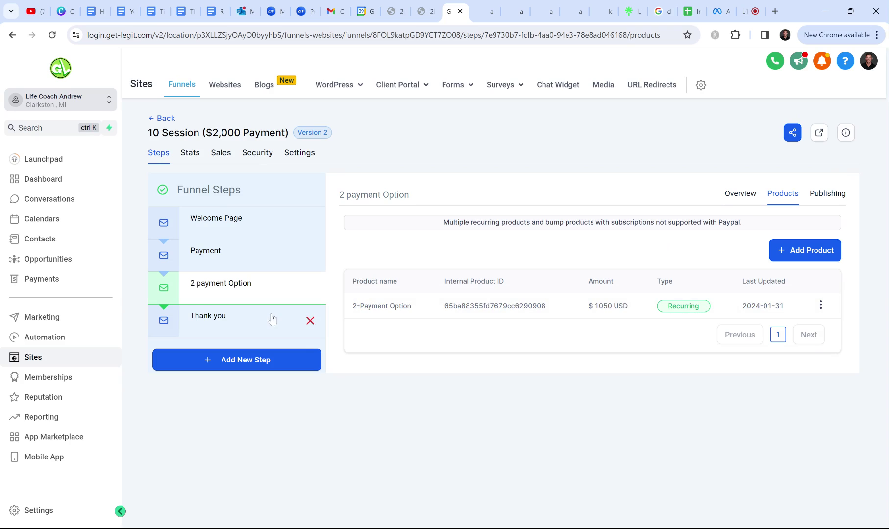
click(239, 223)
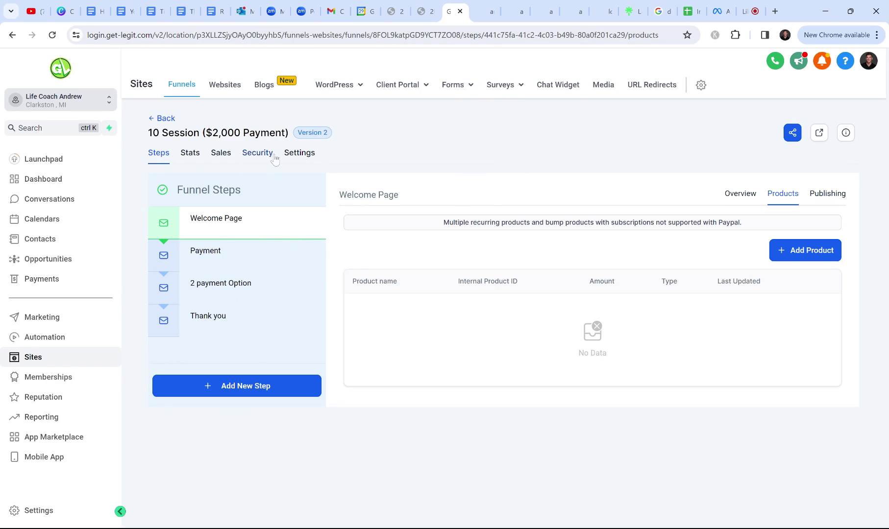
- In the 10 Session funnel's Settings, toggle Payment mode to Test and back to Live
click(300, 153)
scroll(179, 318, down, 3)
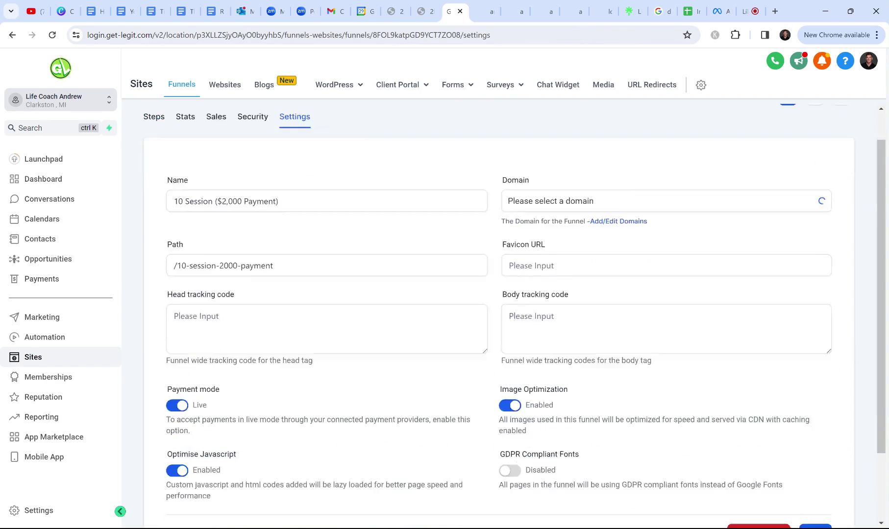
click(179, 320)
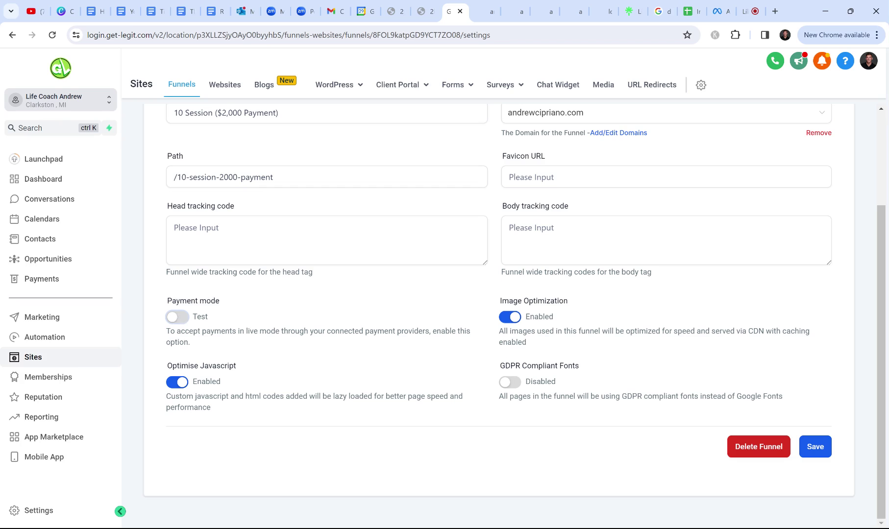
click(177, 318)
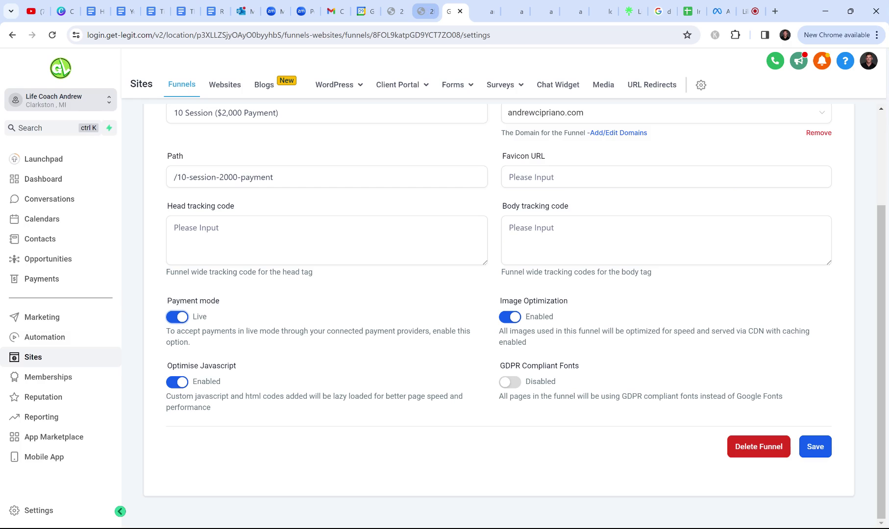
- Glance at the coaching-wheel document, return to the funnel settings, and bring up the Loom video library
click(425, 11)
click(457, 4)
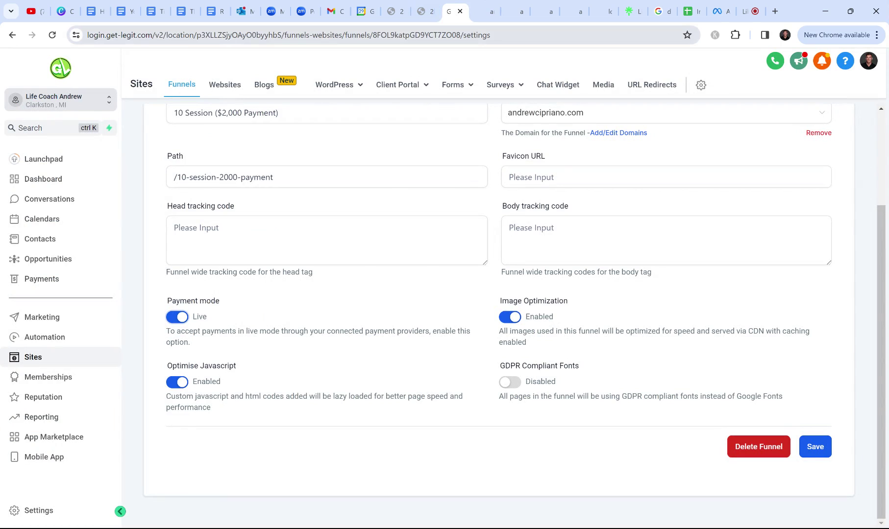
click(756, 13)
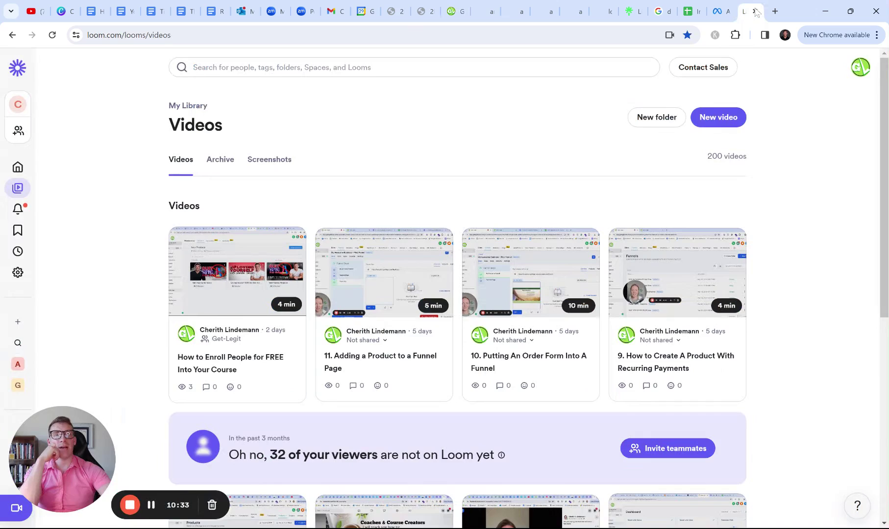